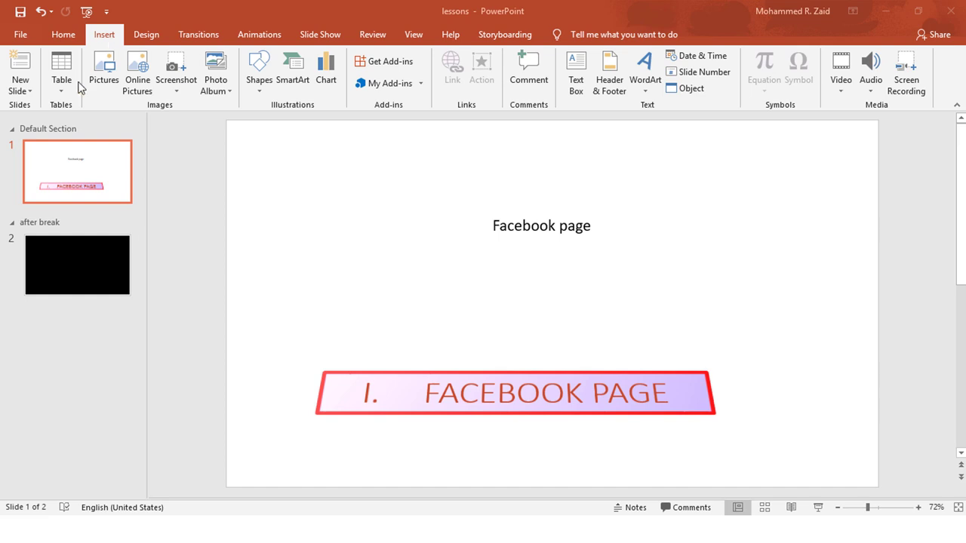
Step: Insert a Comparison-layout slide as slide 2, giving the deck three slides
{"action": "left_click", "coordinate": [107, 40]}
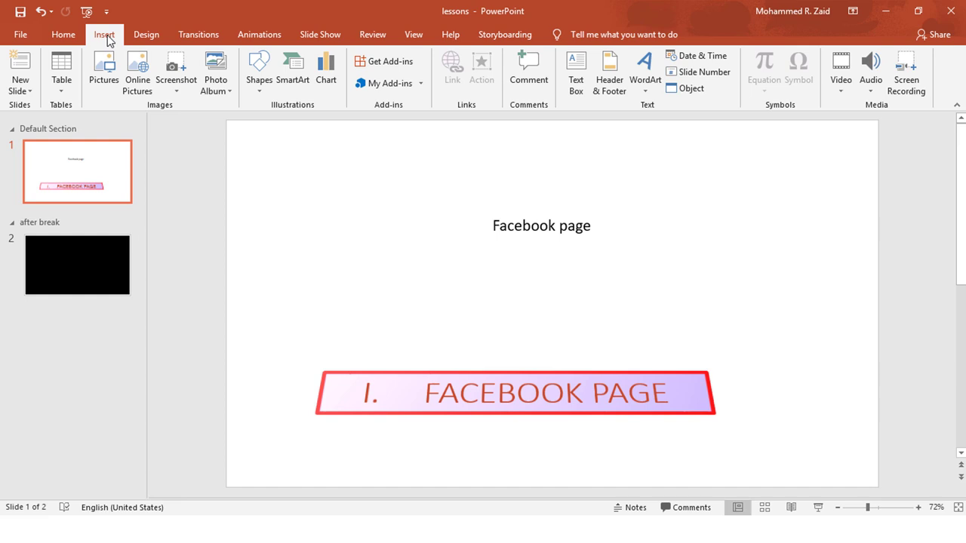
{"action": "left_click", "coordinate": [29, 92]}
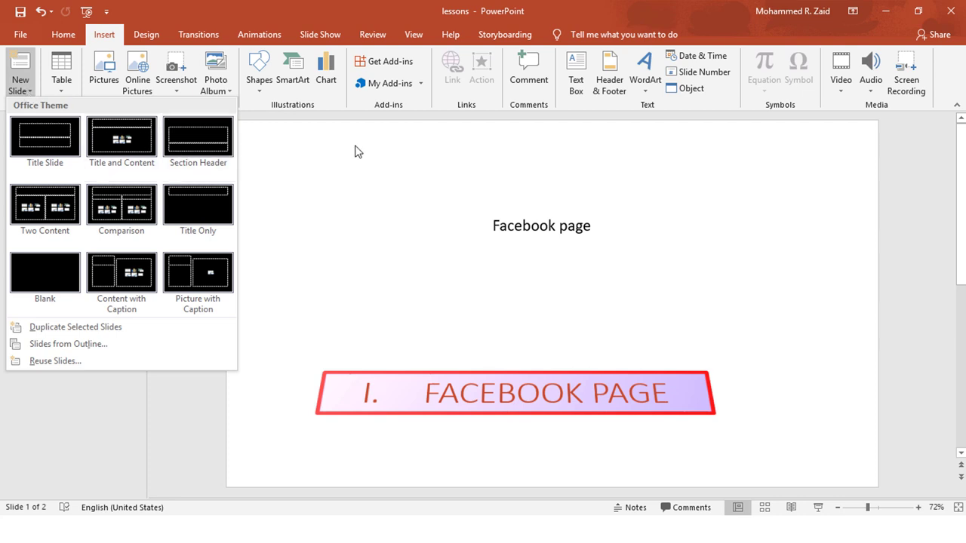
{"action": "left_click", "coordinate": [356, 151]}
{"action": "left_click", "coordinate": [19, 85]}
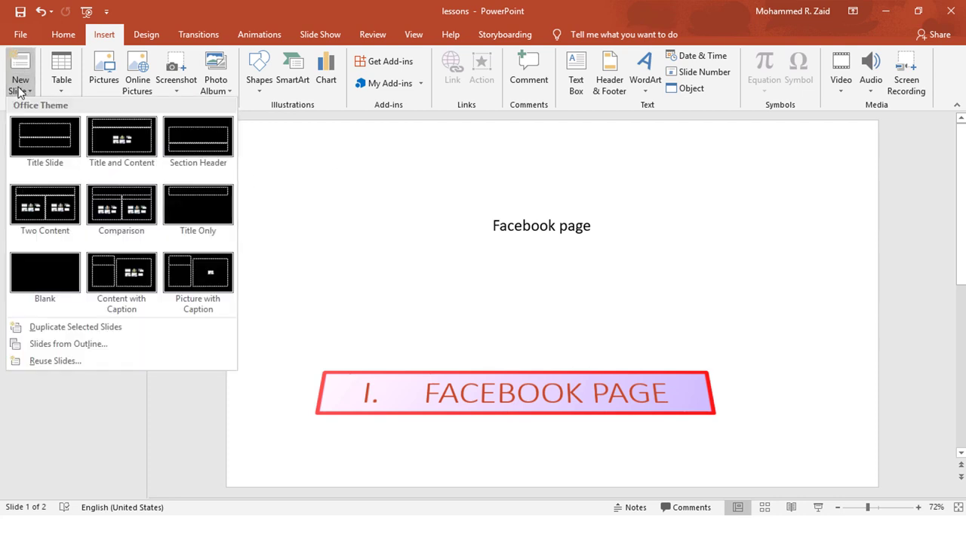
{"action": "key", "text": "Escape"}
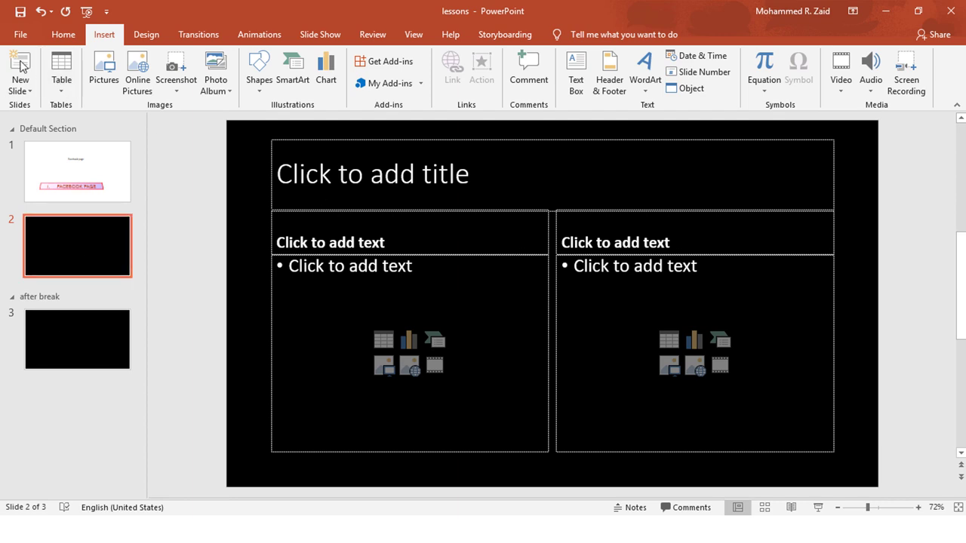
{"action": "left_click", "coordinate": [26, 90]}
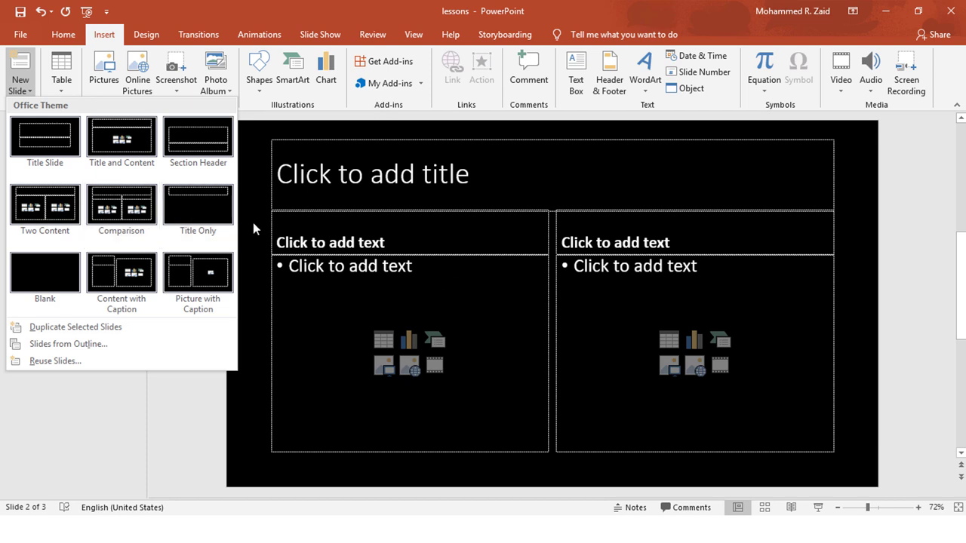
{"action": "left_click", "coordinate": [108, 415]}
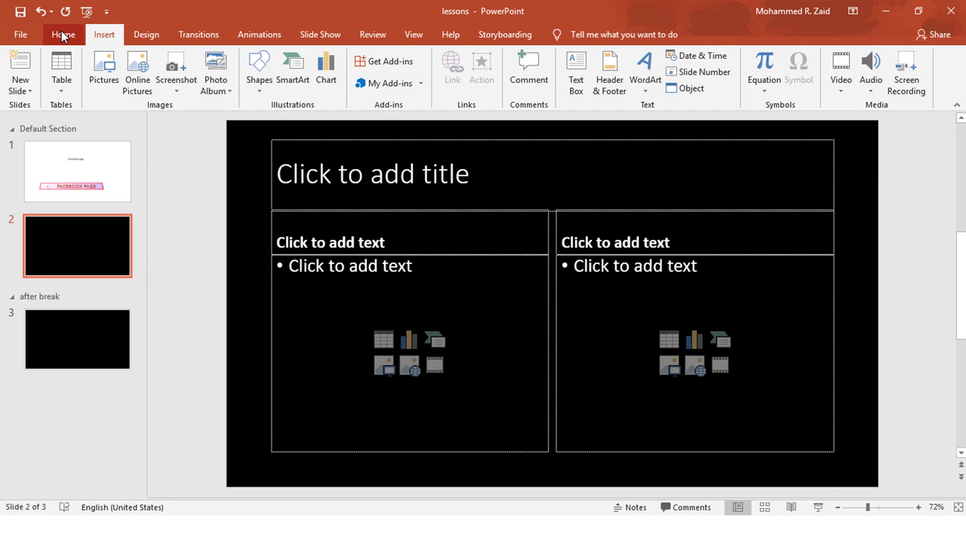
{"action": "left_click", "coordinate": [65, 93]}
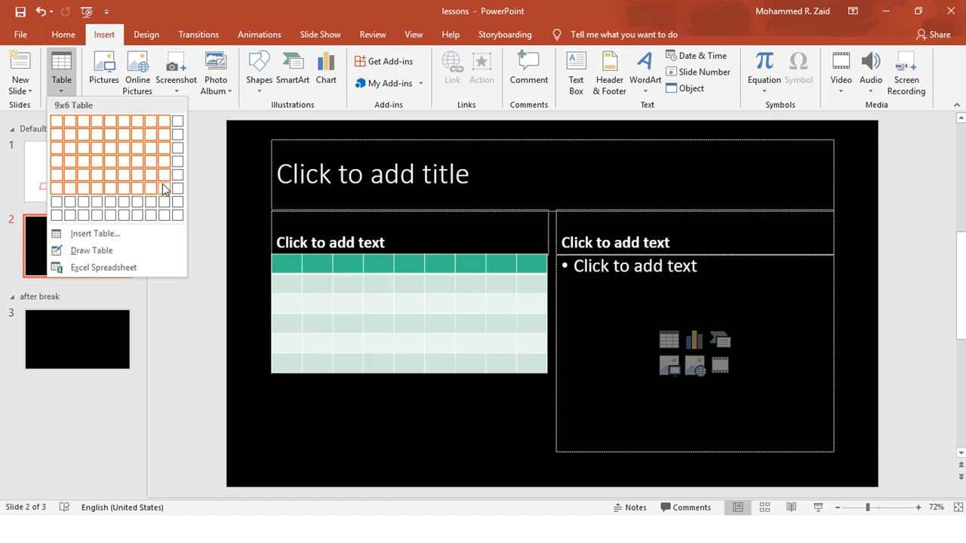
{"action": "left_click", "coordinate": [165, 188]}
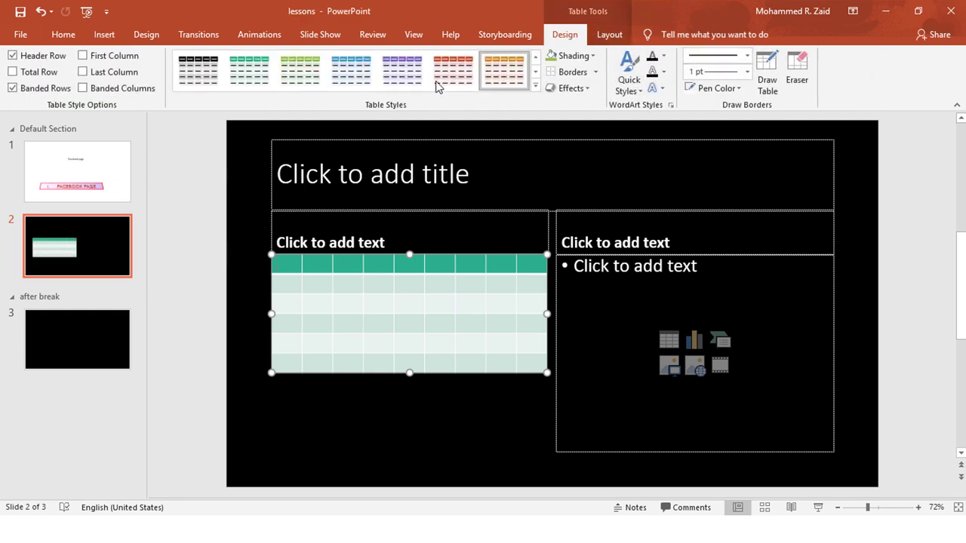
{"action": "left_click", "coordinate": [279, 81]}
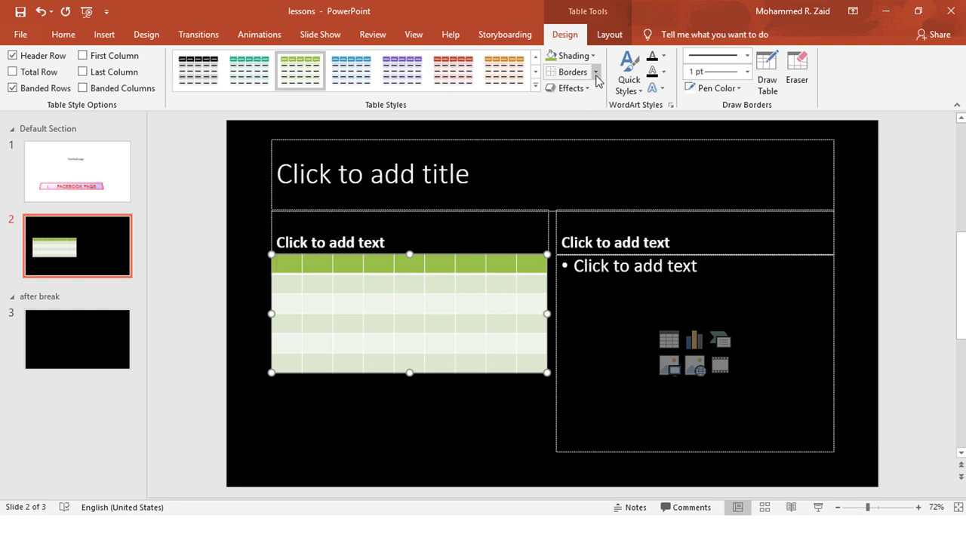
{"action": "left_click", "coordinate": [596, 75]}
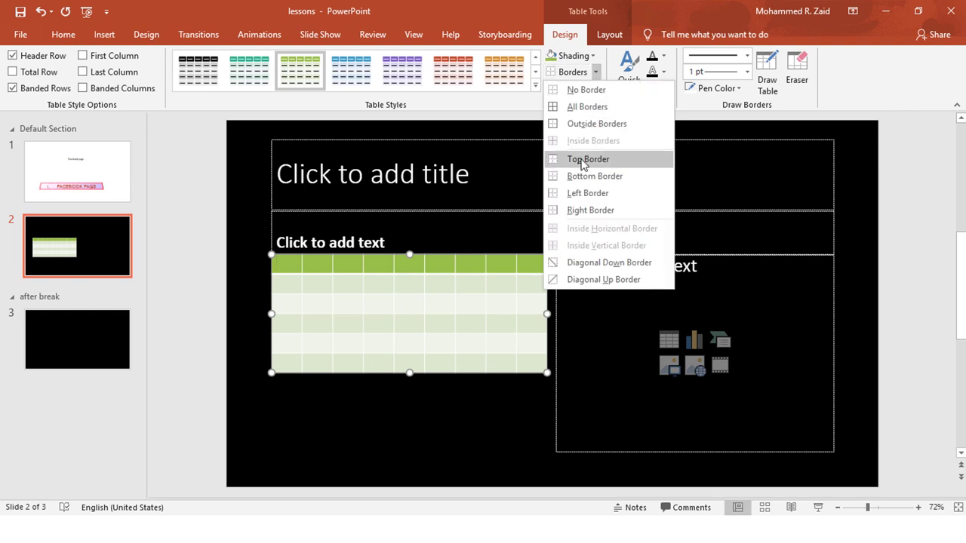
{"action": "left_click", "coordinate": [583, 165]}
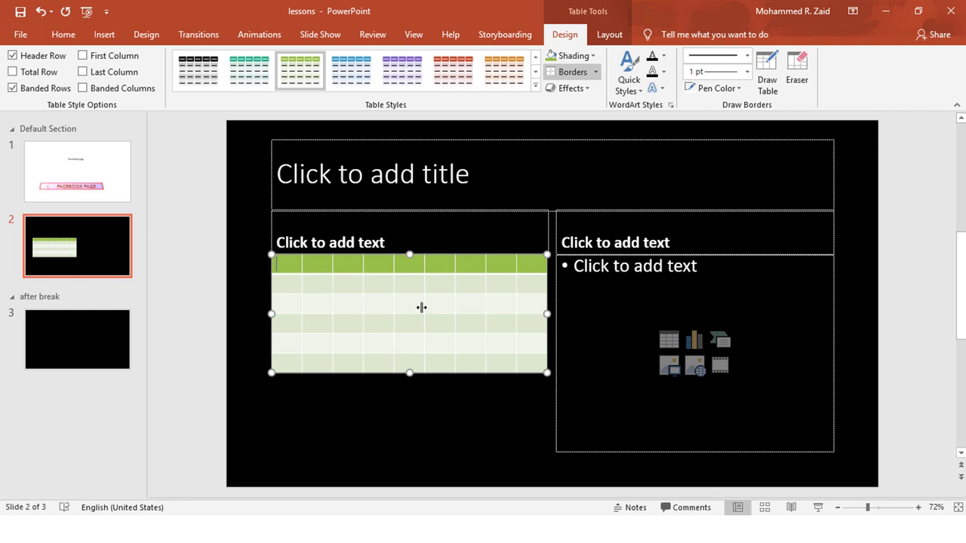
{"action": "left_click", "coordinate": [470, 372]}
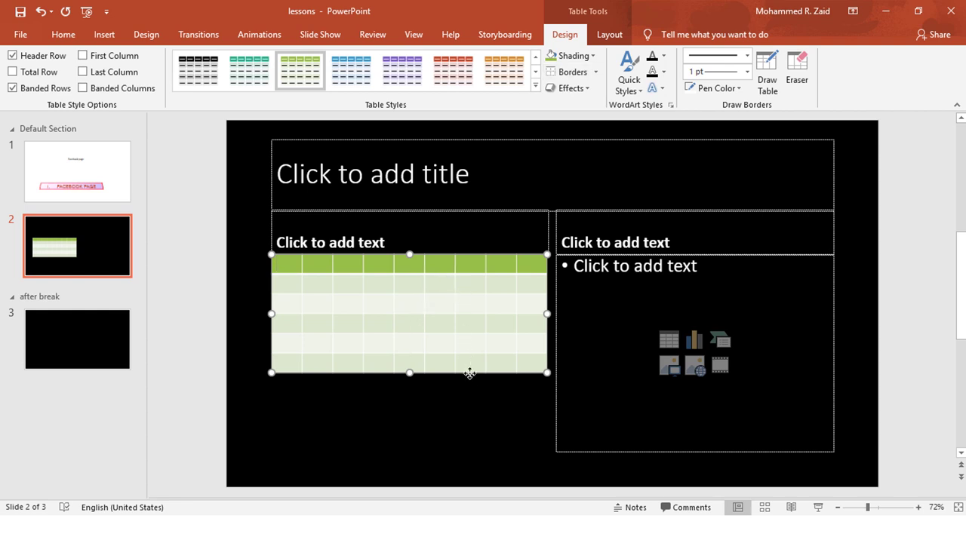
{"action": "key", "text": "Delete"}
{"action": "left_click", "coordinate": [105, 38]}
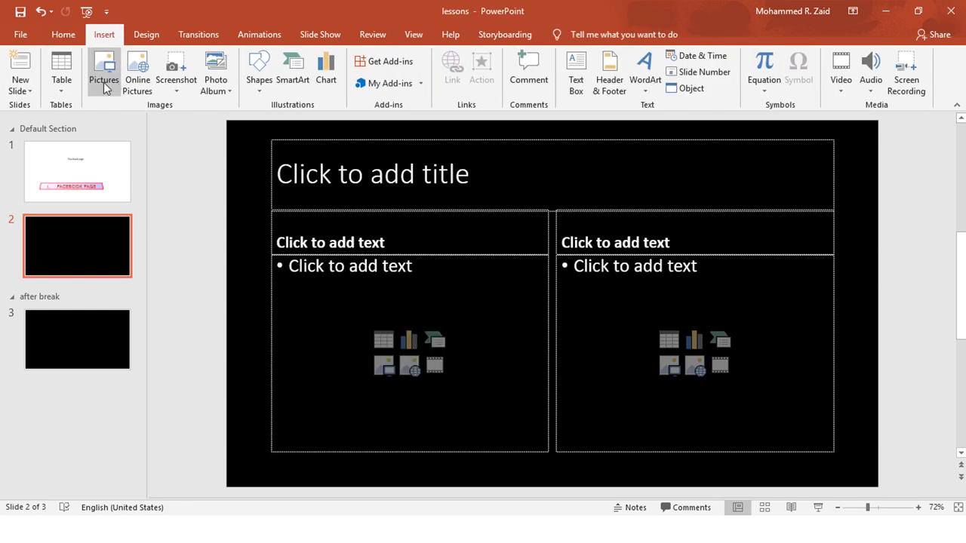
{"action": "left_click", "coordinate": [62, 84]}
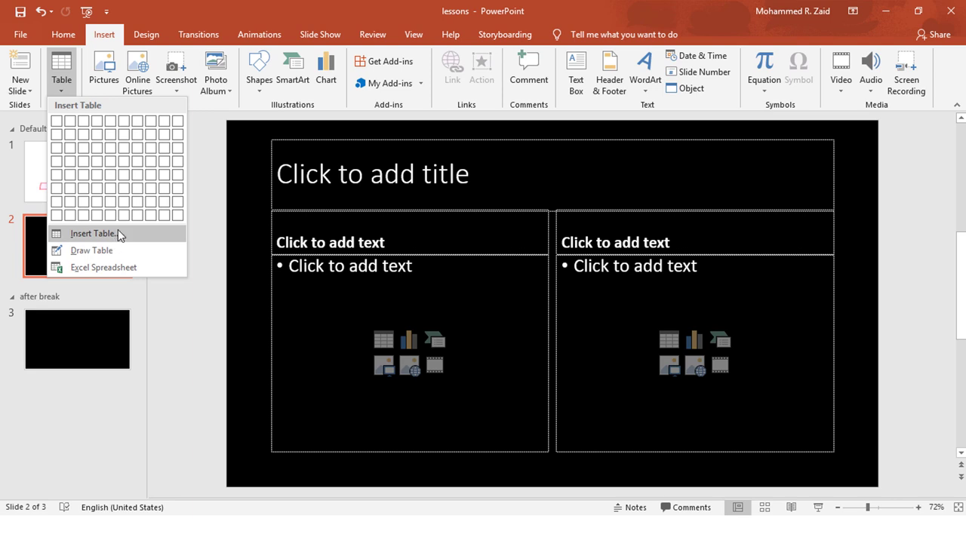
{"action": "left_click", "coordinate": [73, 86]}
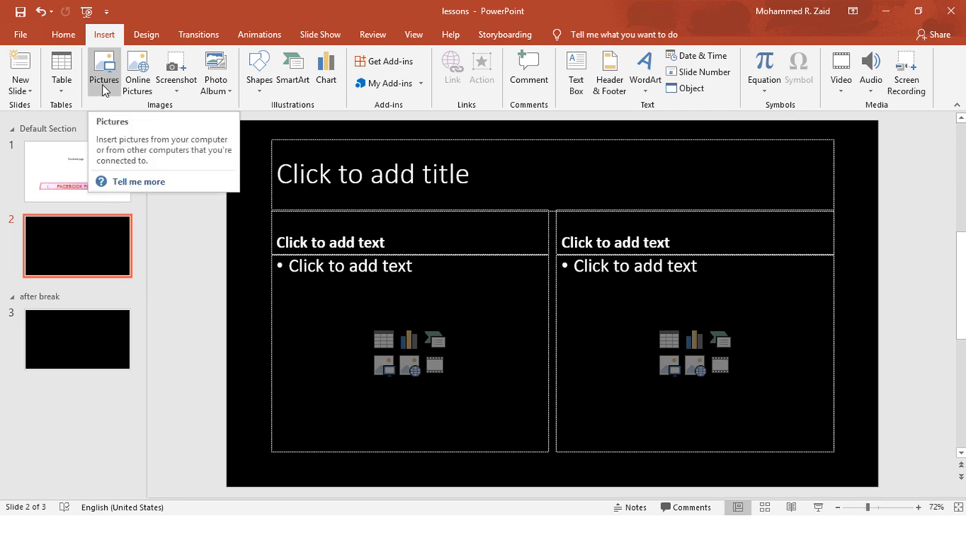
{"action": "left_click", "coordinate": [104, 83]}
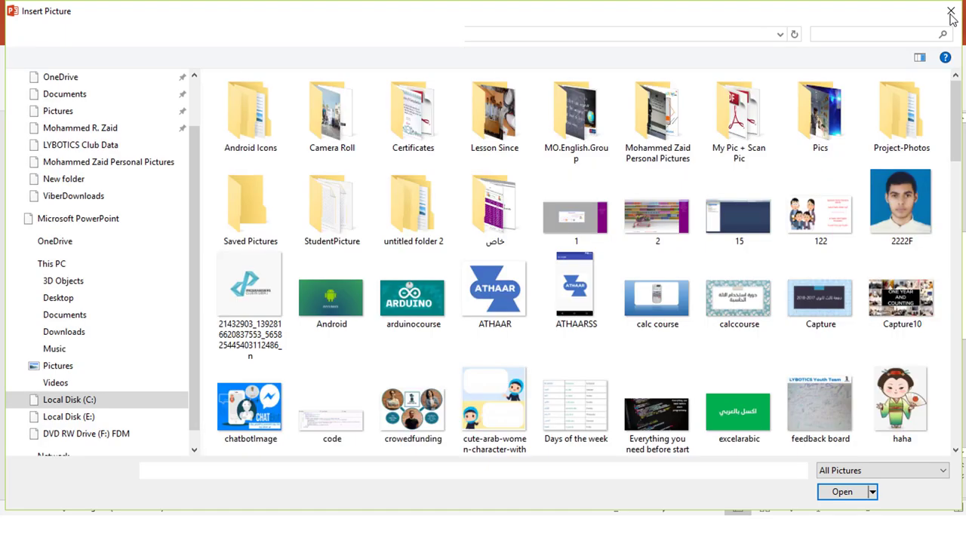
{"action": "left_click", "coordinate": [951, 15]}
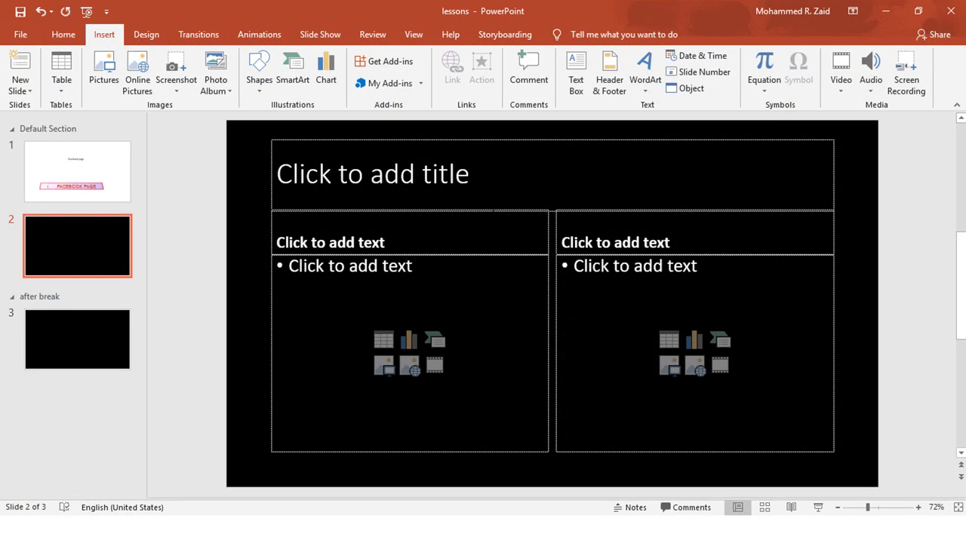
{"action": "left_click", "coordinate": [145, 95]}
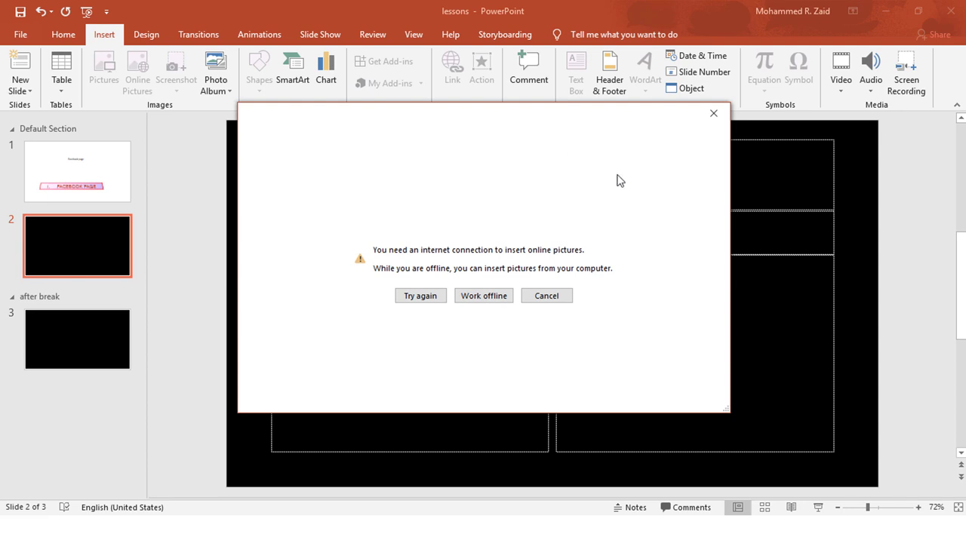
{"action": "left_click", "coordinate": [713, 114]}
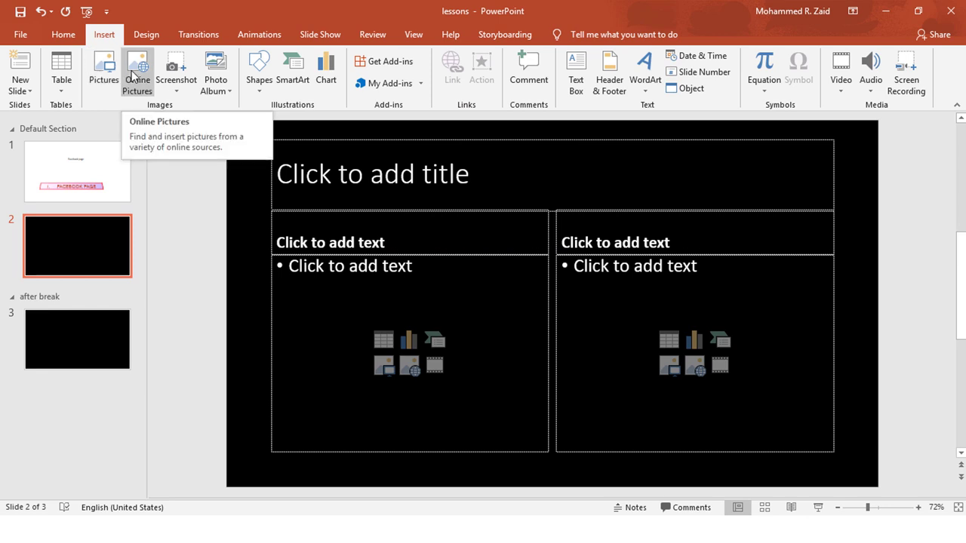
Step: Clip the night-sky area of the desktop onto slide 2 as a screenshot, then delete it
{"action": "left_click", "coordinate": [181, 94]}
{"action": "left_click", "coordinate": [182, 92]}
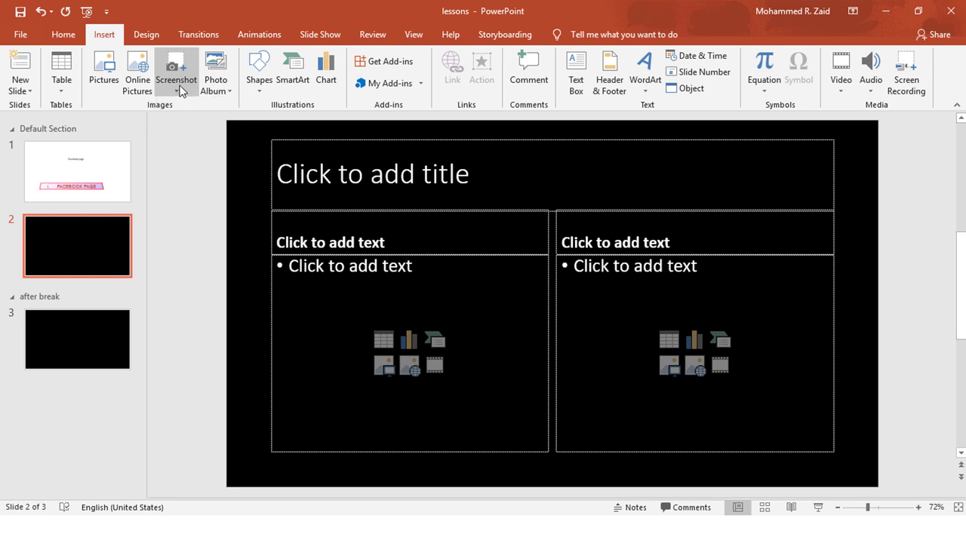
{"action": "left_click", "coordinate": [181, 92]}
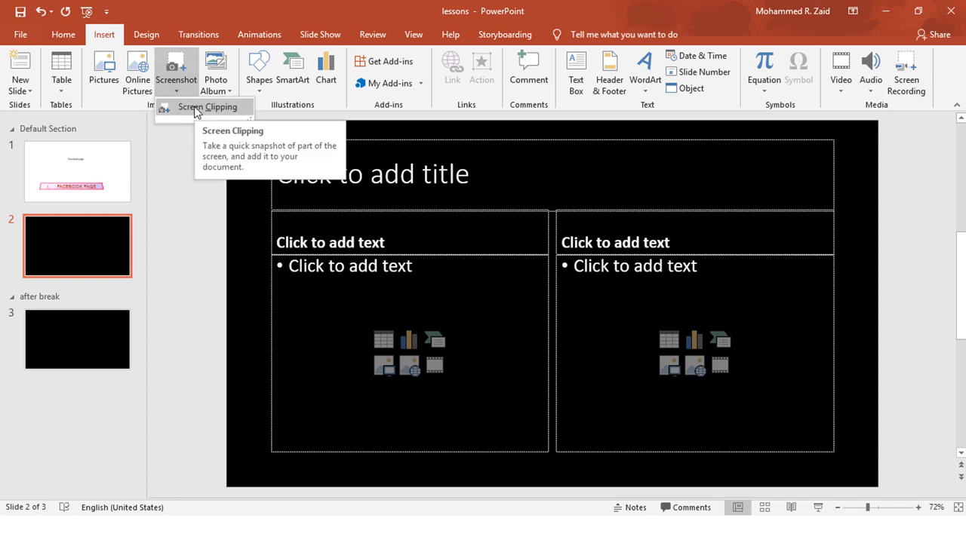
{"action": "left_click", "coordinate": [197, 109]}
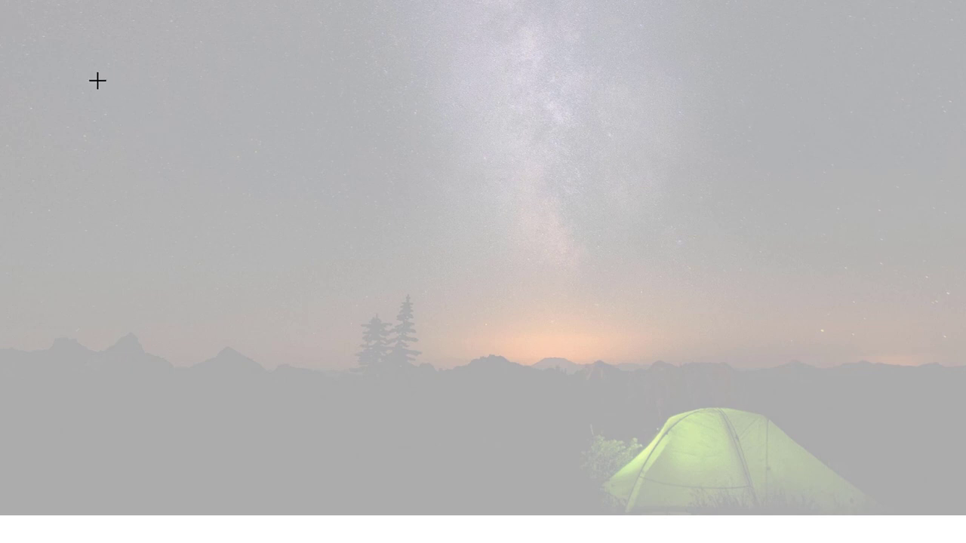
{"action": "mouse_move", "coordinate": [97, 80]}
{"action": "left_mouse_down"}
{"action": "mouse_move", "coordinate": [806, 507]}
{"action": "mouse_move", "coordinate": [680, 472]}
{"action": "left_mouse_up"}
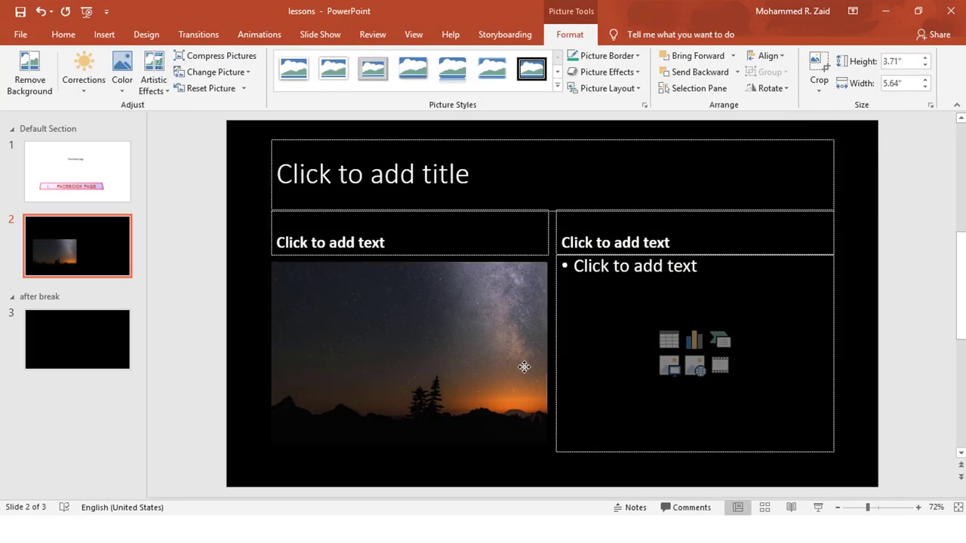
{"action": "key", "text": "Delete"}
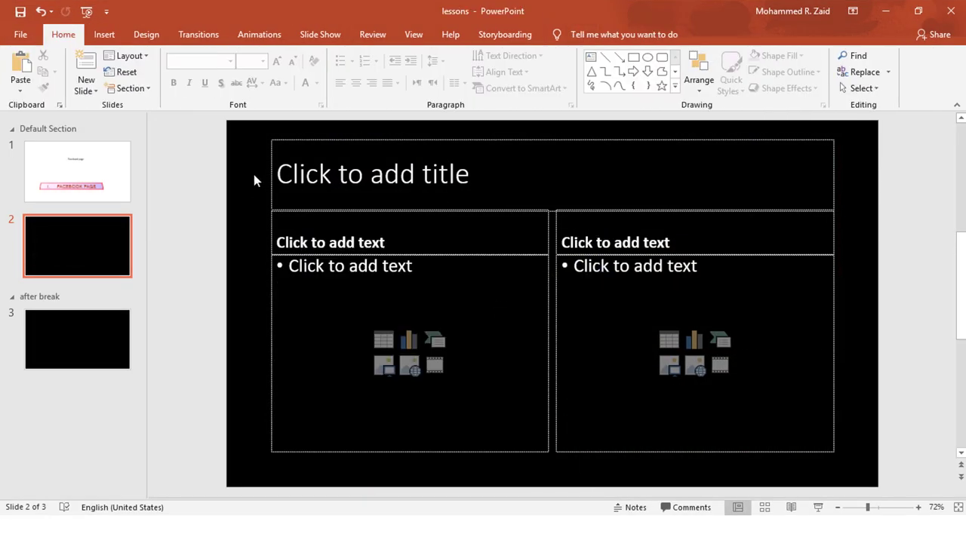
{"action": "left_click", "coordinate": [109, 38]}
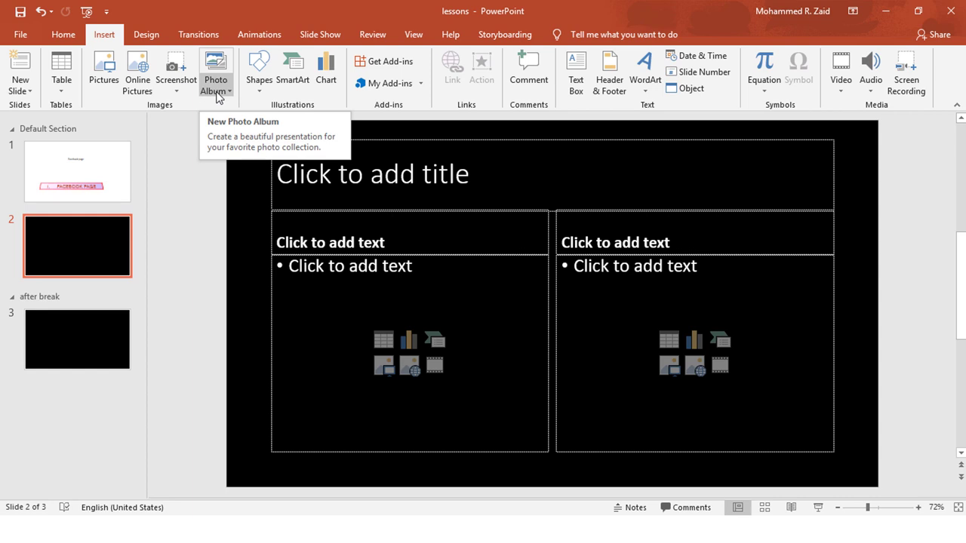
Step: Draw a large isosceles triangle at the upper right of slide 2 and nudge it slightly up
{"action": "left_click", "coordinate": [261, 97]}
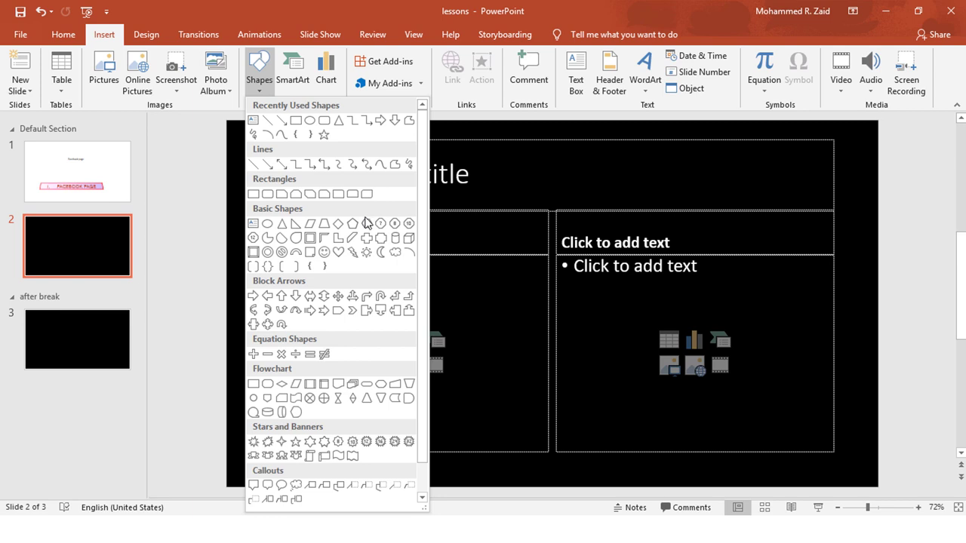
{"action": "left_click", "coordinate": [283, 225]}
{"action": "left_click_drag", "start_coordinate": [573, 181], "coordinate": [780, 352]}
{"action": "mouse_move", "coordinate": [742, 323]}
{"action": "left_mouse_down"}
{"action": "mouse_move", "coordinate": [758, 317]}
{"action": "mouse_move", "coordinate": [758, 274]}
{"action": "left_mouse_up"}
{"action": "left_click_drag", "start_coordinate": [759, 274], "coordinate": [756, 270]}
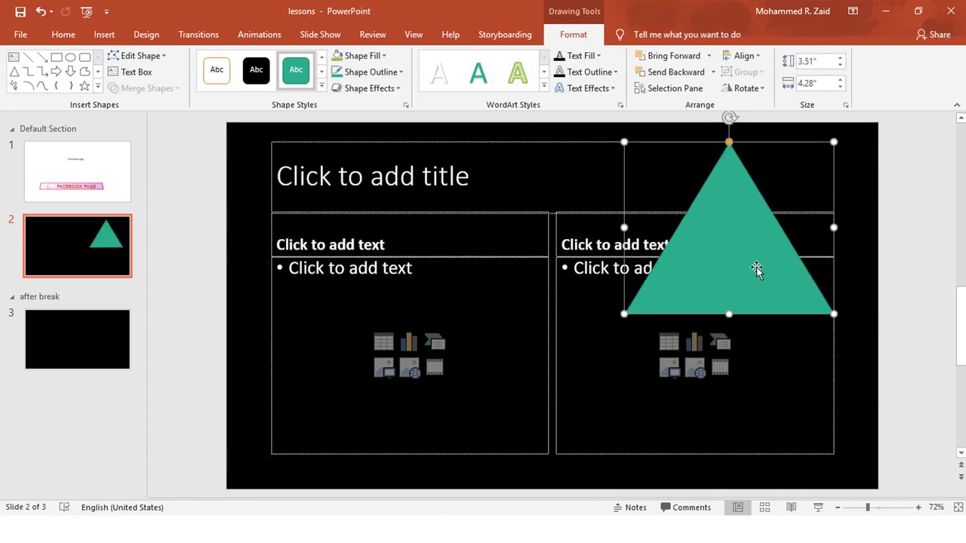
{"action": "left_click", "coordinate": [106, 35]}
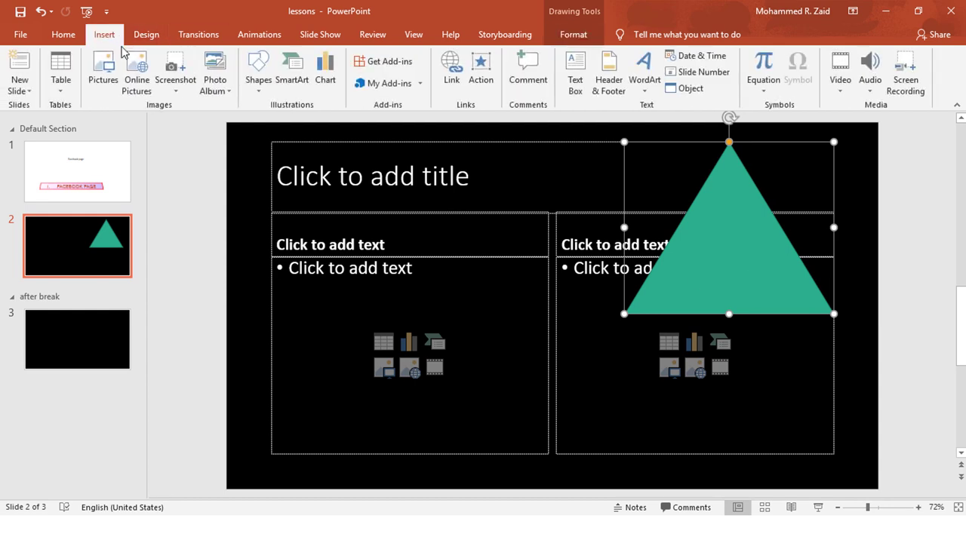
{"action": "left_click", "coordinate": [259, 81]}
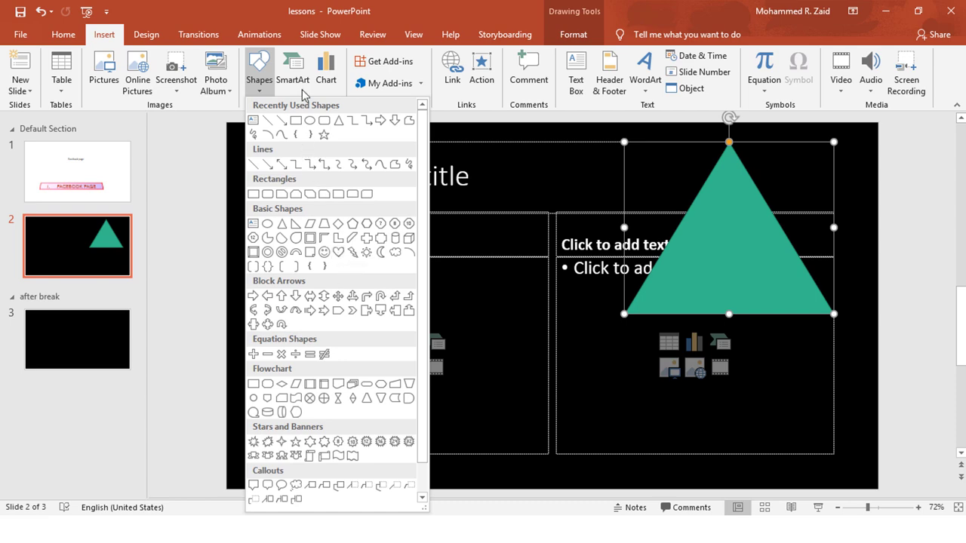
Step: Insert a Vertical Box List SmartArt, reposition it, then delete it from the slide
{"action": "left_click", "coordinate": [448, 184]}
{"action": "left_click", "coordinate": [302, 82]}
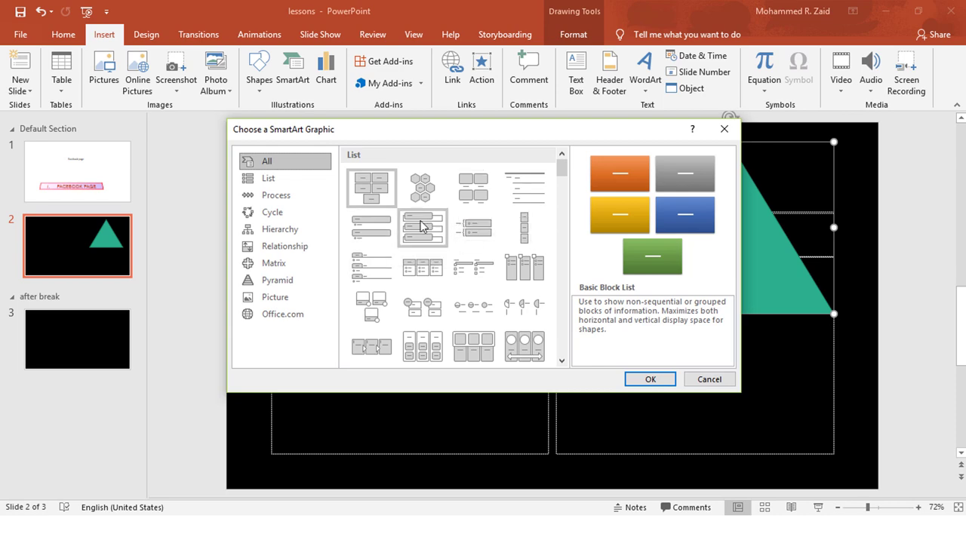
{"action": "left_click", "coordinate": [423, 227]}
{"action": "left_click", "coordinate": [650, 380]}
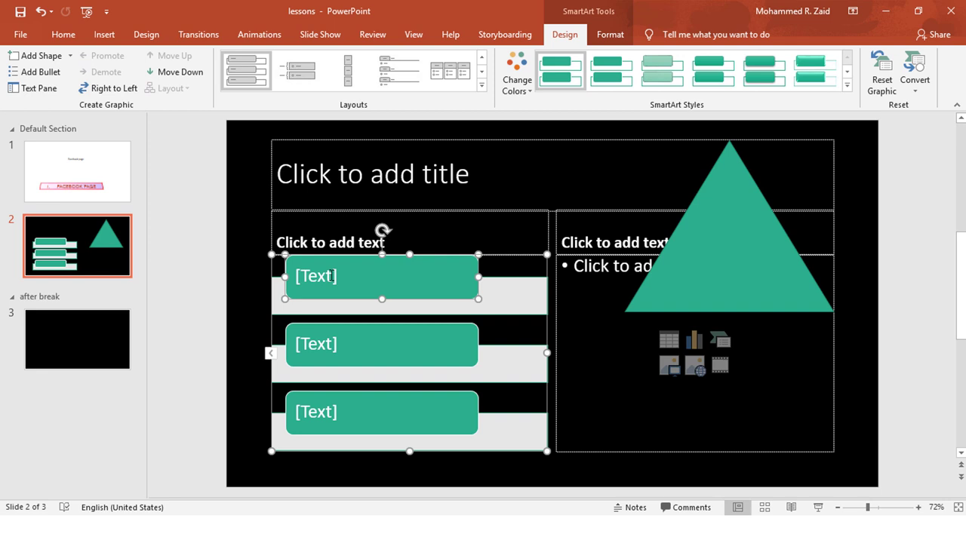
{"action": "left_click_drag", "start_coordinate": [332, 276], "coordinate": [318, 275]}
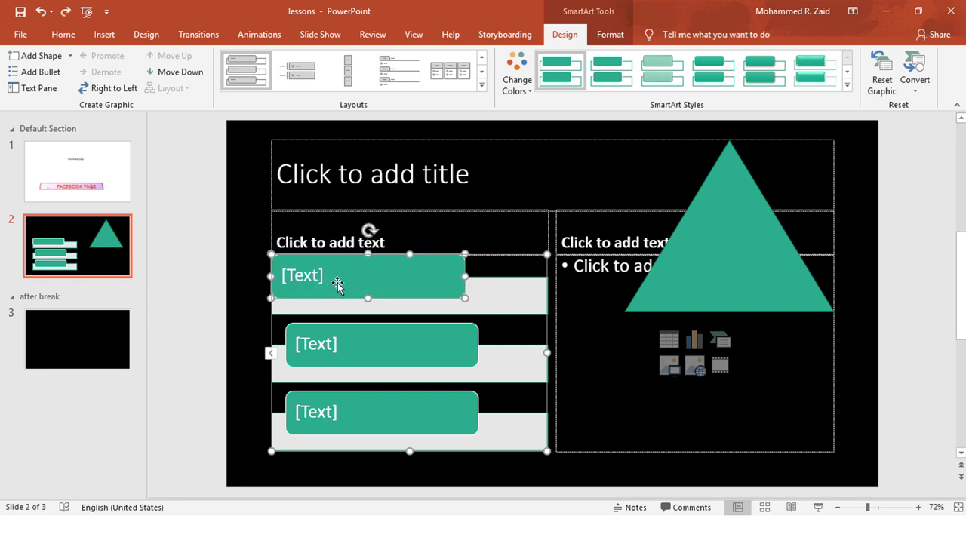
{"action": "key", "text": "ctrl+z"}
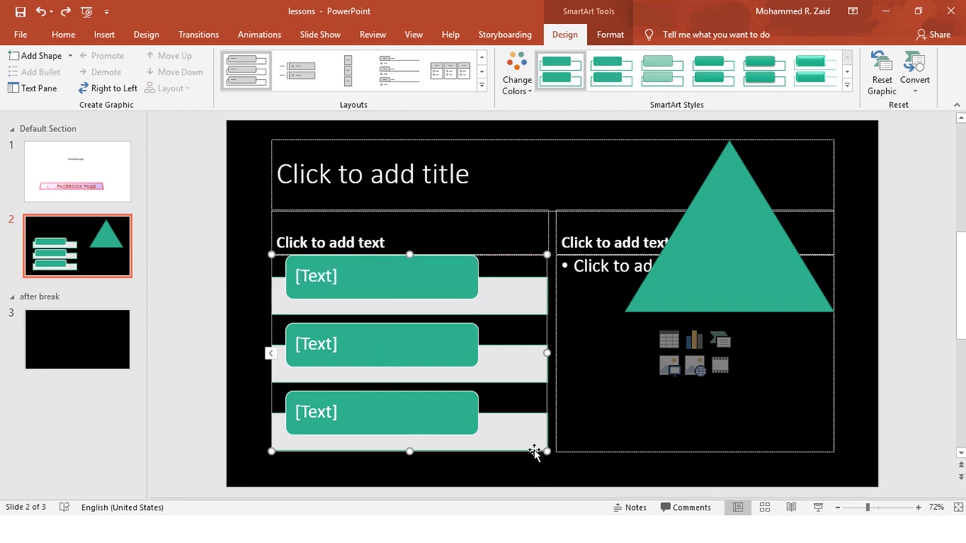
{"action": "mouse_move", "coordinate": [534, 452]}
{"action": "left_mouse_down"}
{"action": "mouse_move", "coordinate": [537, 468]}
{"action": "mouse_move", "coordinate": [508, 446]}
{"action": "left_mouse_up"}
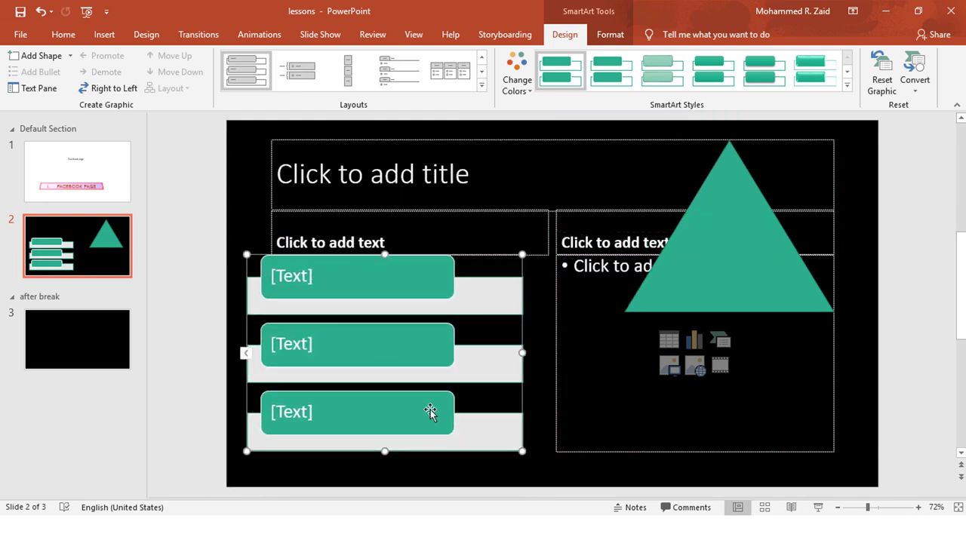
{"action": "key", "text": "Delete"}
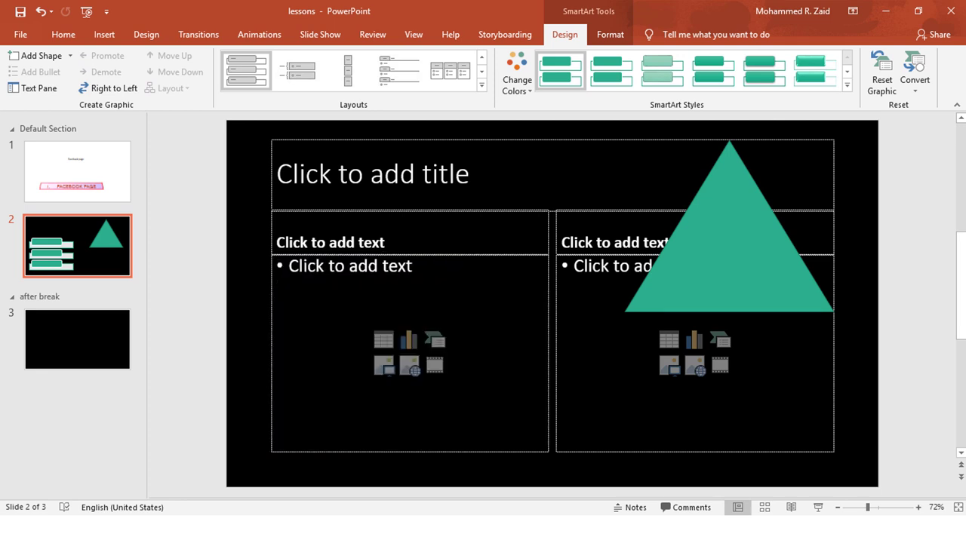
Step: Bring up the Insert Chart dialog with the Stacked Column type previewed
{"action": "left_click", "coordinate": [106, 34]}
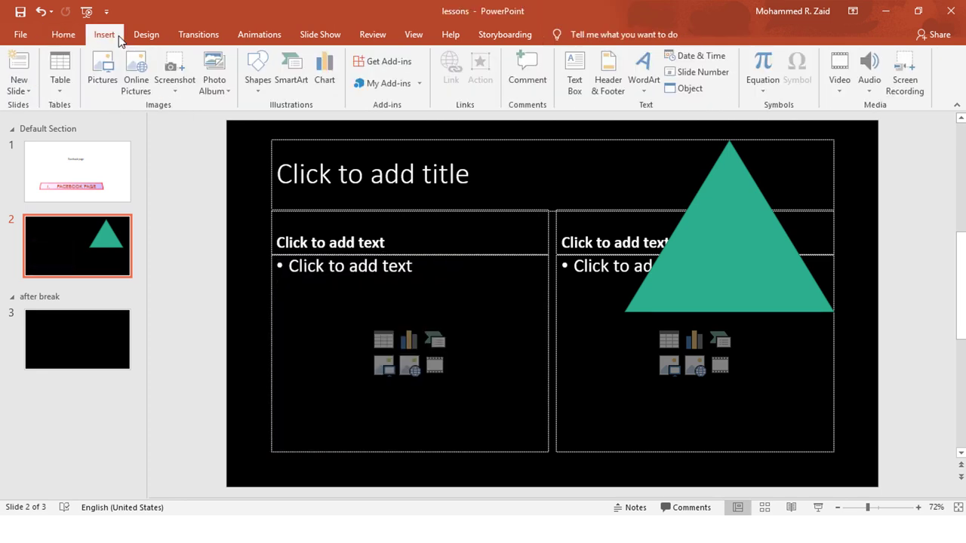
{"action": "left_click", "coordinate": [332, 91]}
{"action": "left_click", "coordinate": [414, 126]}
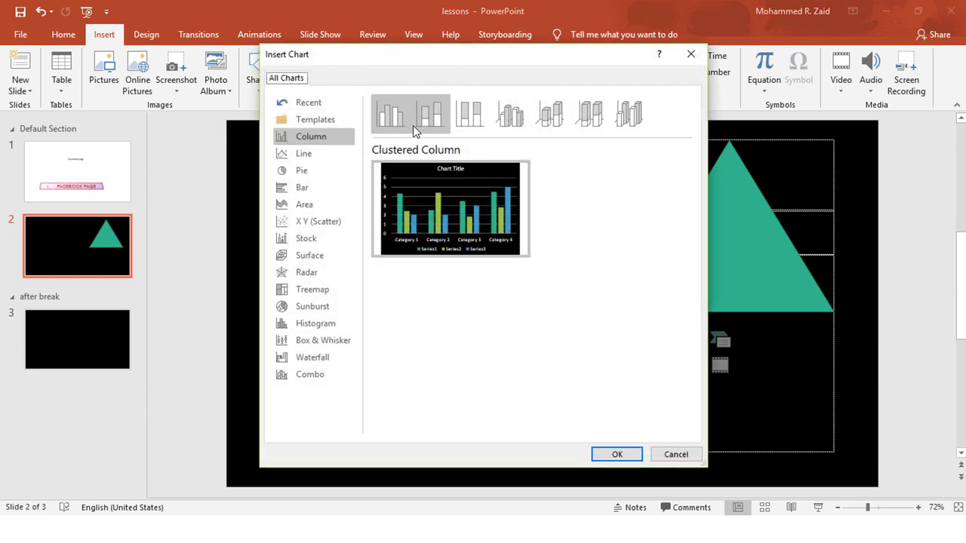
Step: Preview 100% Stacked, 3-D Clustered and 3-D Stacked Column, then Pie and Line charts, inserting none
{"action": "left_click", "coordinate": [473, 118]}
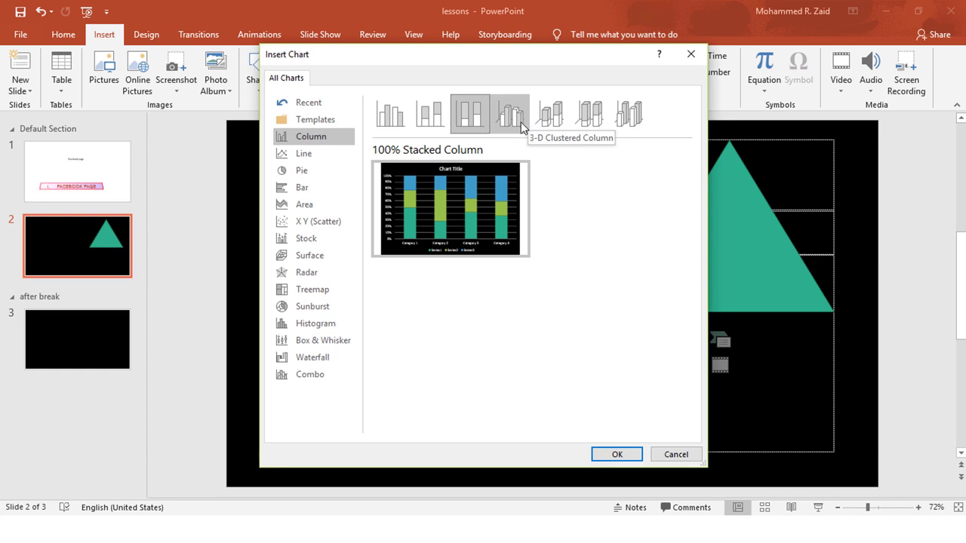
{"action": "left_click", "coordinate": [521, 122]}
{"action": "left_click", "coordinate": [548, 119]}
{"action": "left_click", "coordinate": [312, 172]}
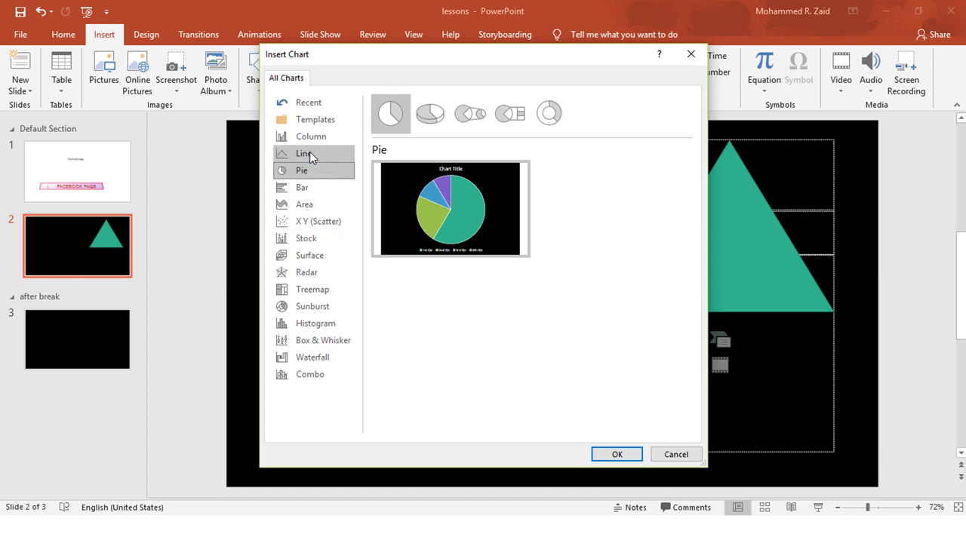
{"action": "left_click", "coordinate": [318, 143]}
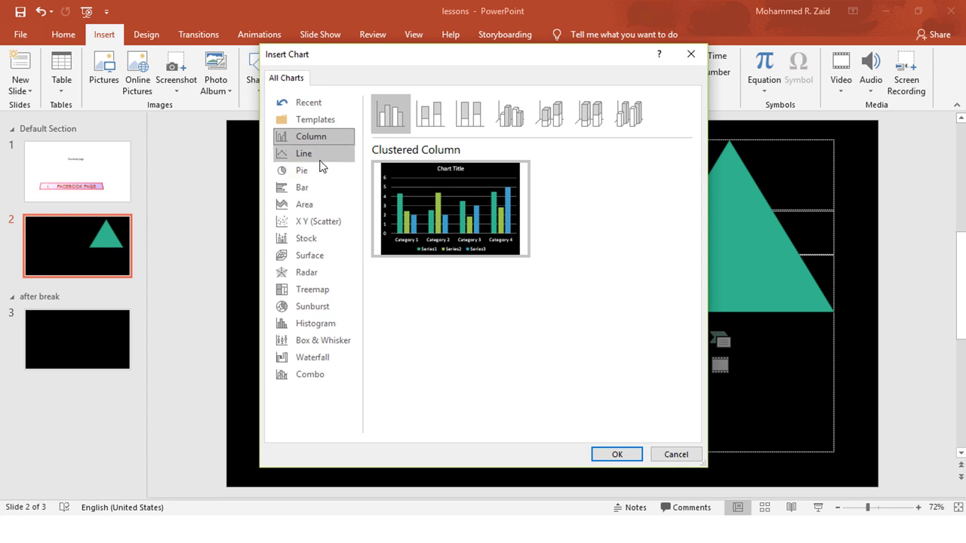
{"action": "left_click", "coordinate": [309, 153]}
{"action": "mouse_move", "coordinate": [445, 198]}
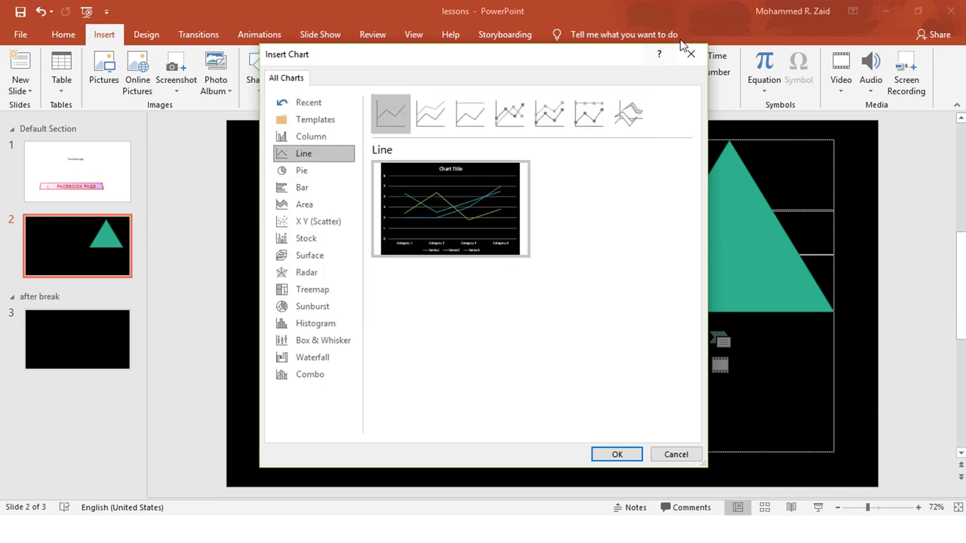
{"action": "left_click", "coordinate": [690, 54]}
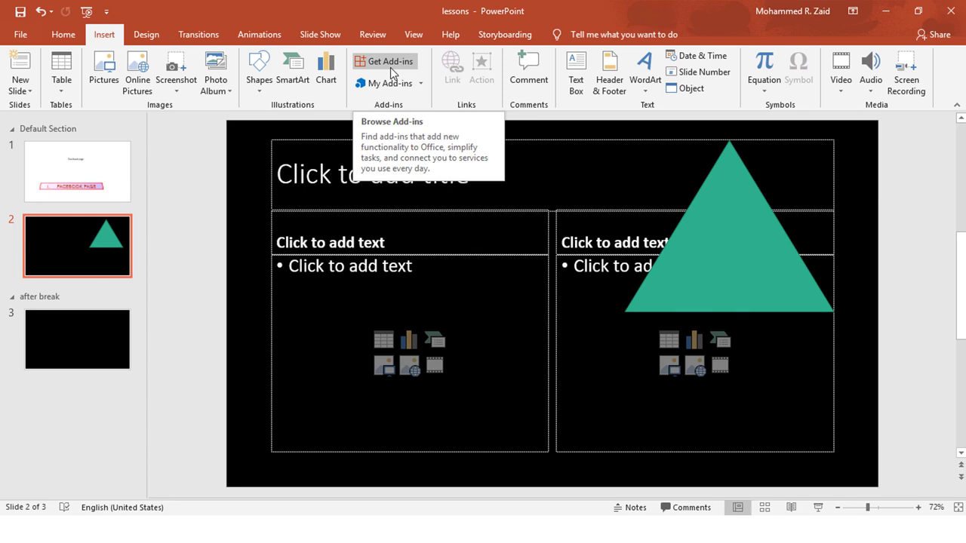
{"action": "left_click", "coordinate": [390, 67]}
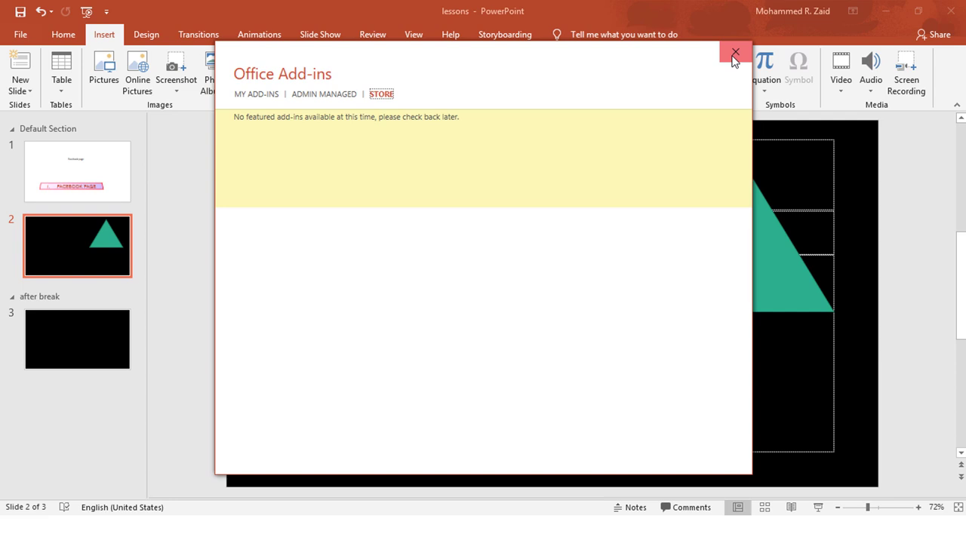
{"action": "left_click", "coordinate": [735, 54]}
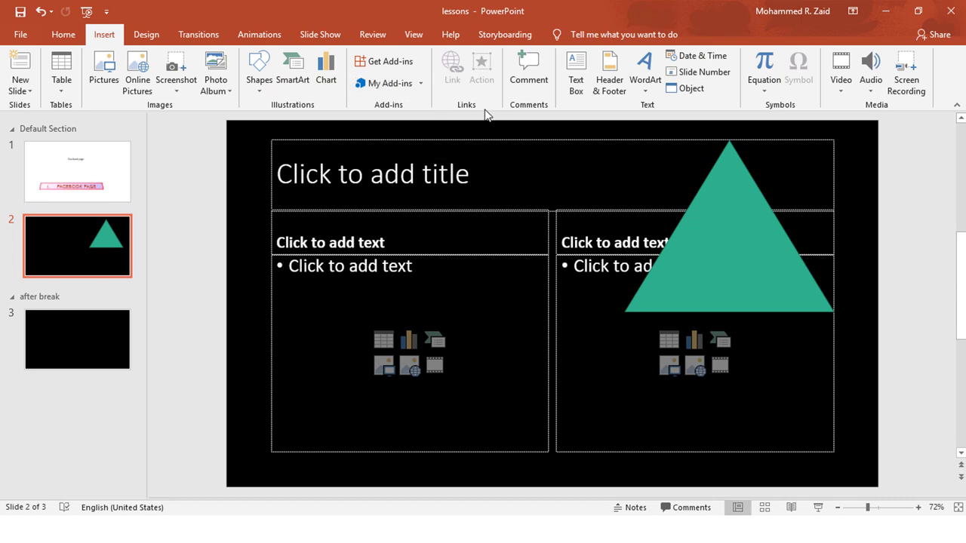
Step: Add an empty comment to slide 2 and close the Comments pane
{"action": "left_click", "coordinate": [532, 76]}
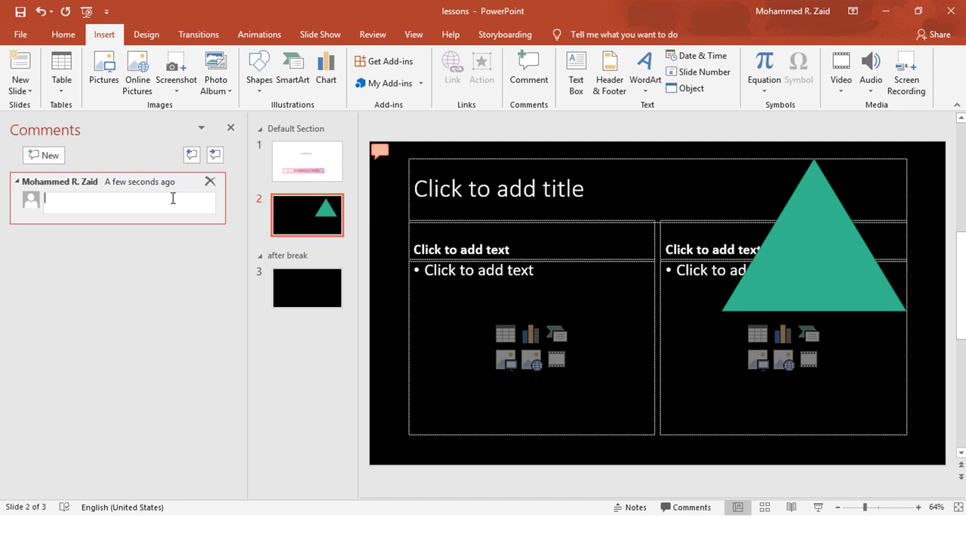
{"action": "left_click", "coordinate": [232, 127]}
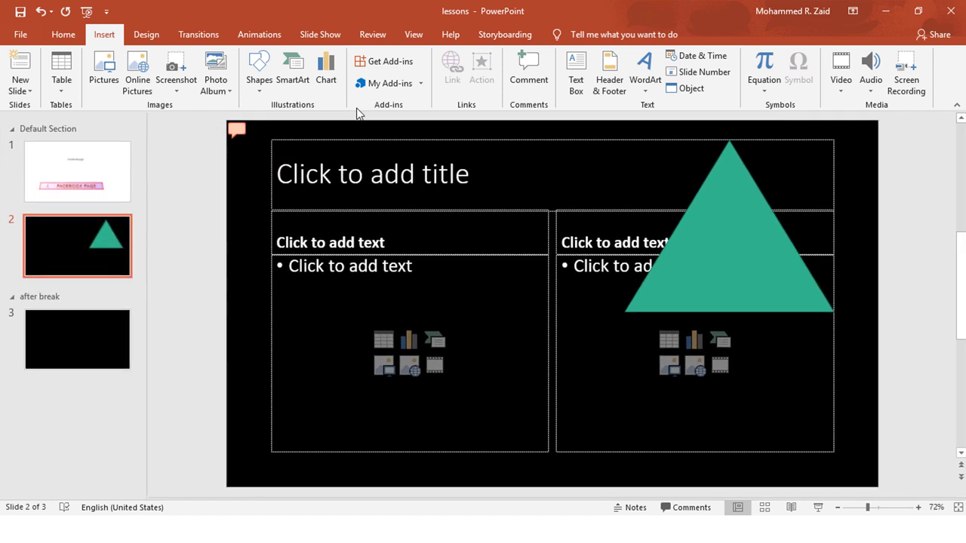
Step: Add a text box reading 'hdnrtn' near the title area of slide 2
{"action": "left_click", "coordinate": [578, 84]}
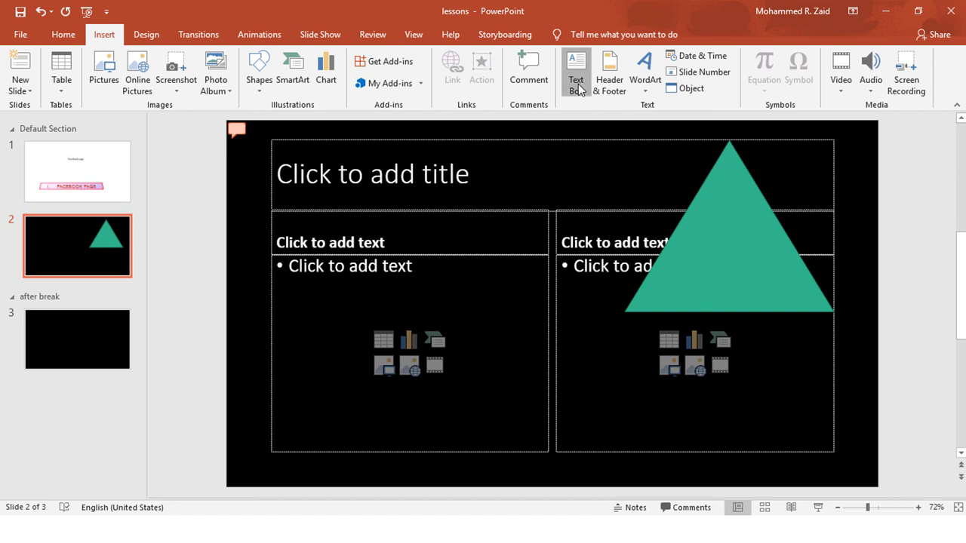
{"action": "left_click", "coordinate": [517, 189]}
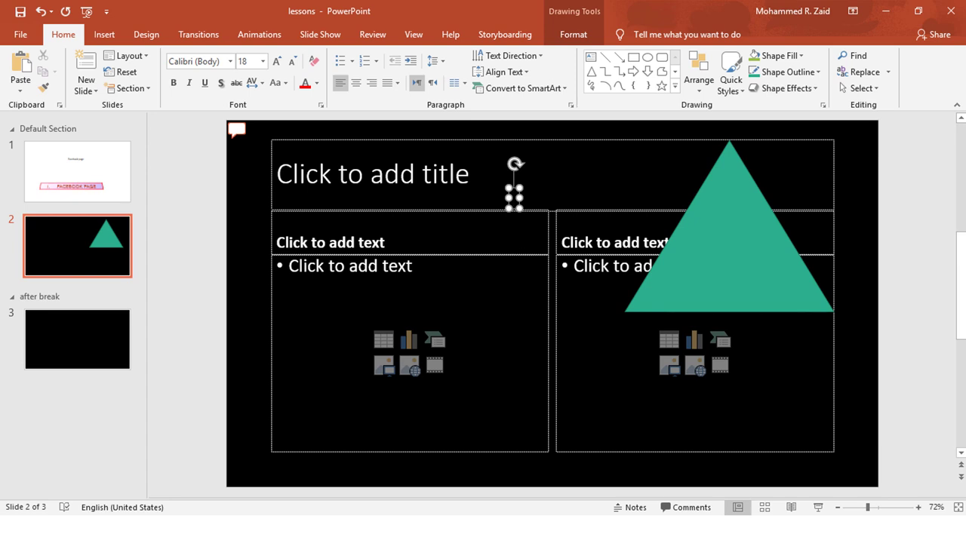
{"action": "type", "text": "hdnrtn"}
{"action": "left_click", "coordinate": [600, 147]}
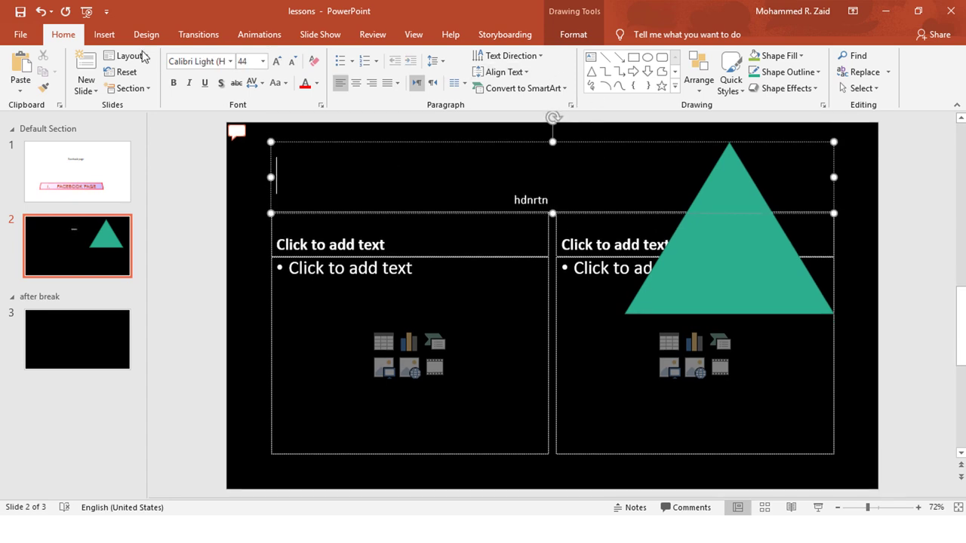
Step: Insert red-style WordArt reading 'Your text here' on the slide
{"action": "left_click", "coordinate": [106, 36]}
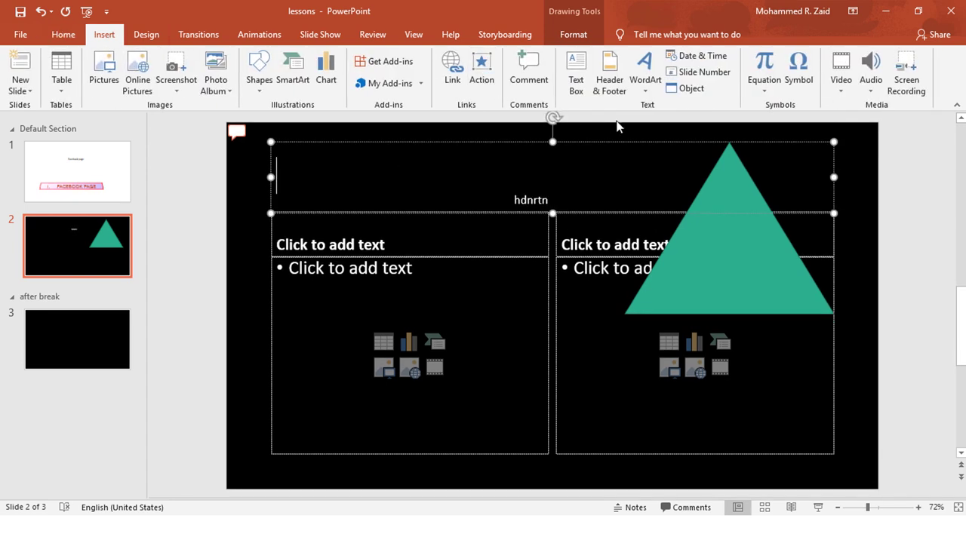
{"action": "left_click", "coordinate": [642, 91]}
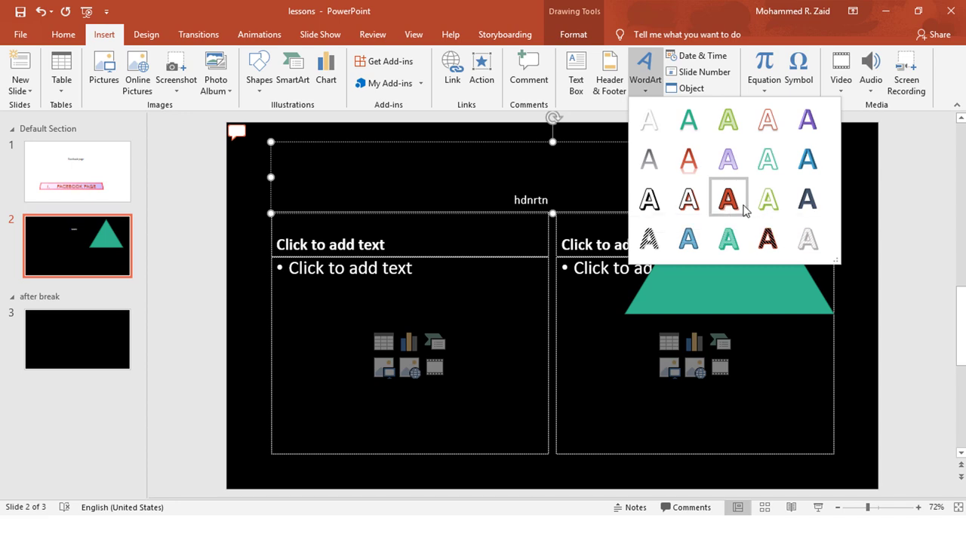
{"action": "left_click", "coordinate": [729, 209]}
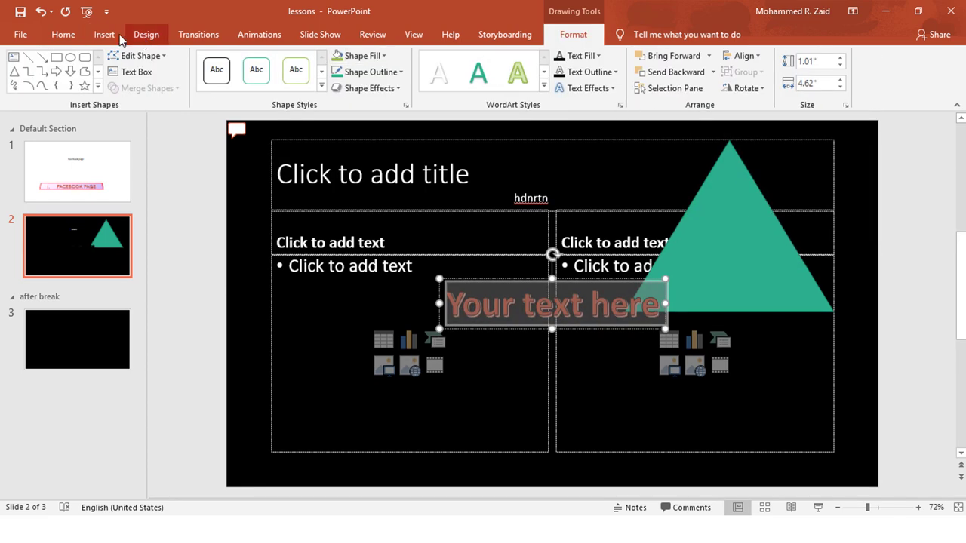
Step: Open the Insert Object dialog and cancel it without embedding anything
{"action": "left_click", "coordinate": [104, 34]}
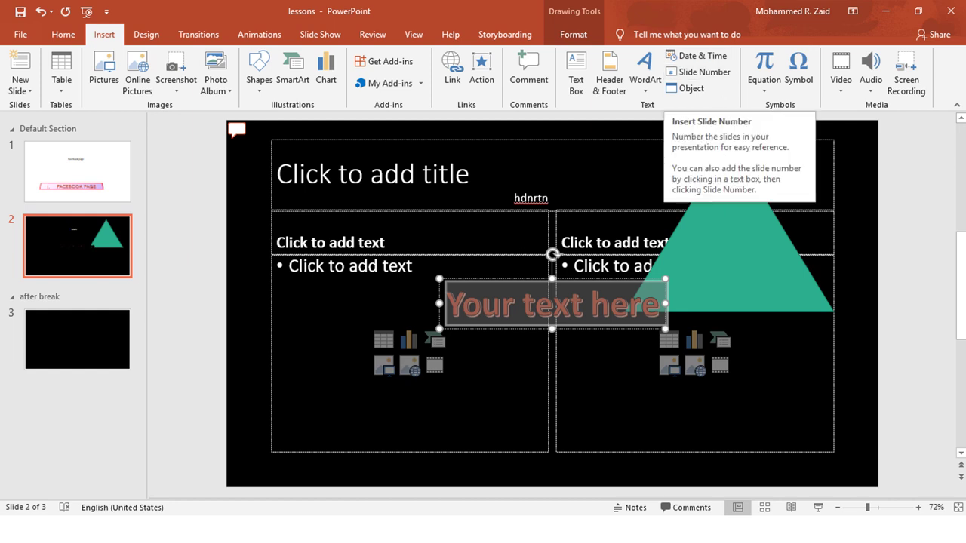
{"action": "left_click", "coordinate": [690, 91]}
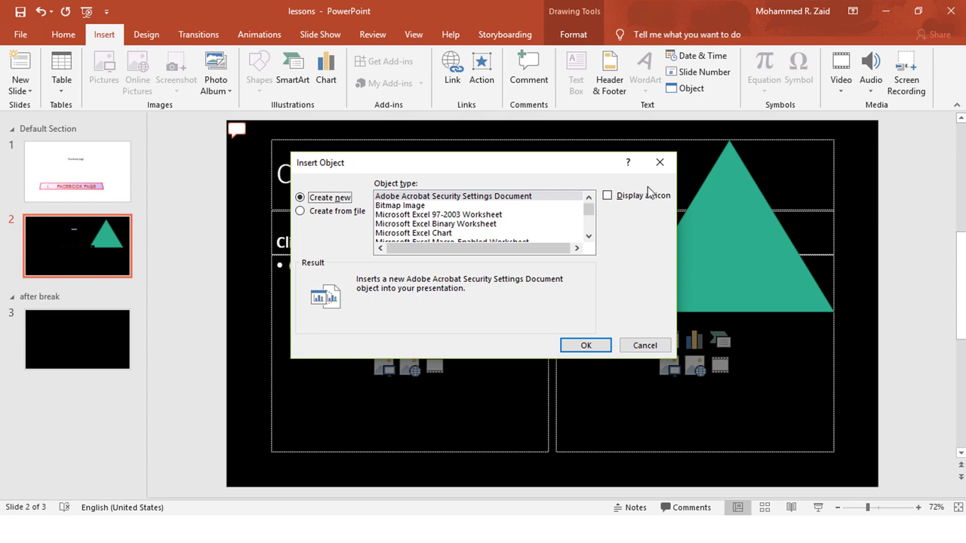
{"action": "left_click", "coordinate": [659, 163]}
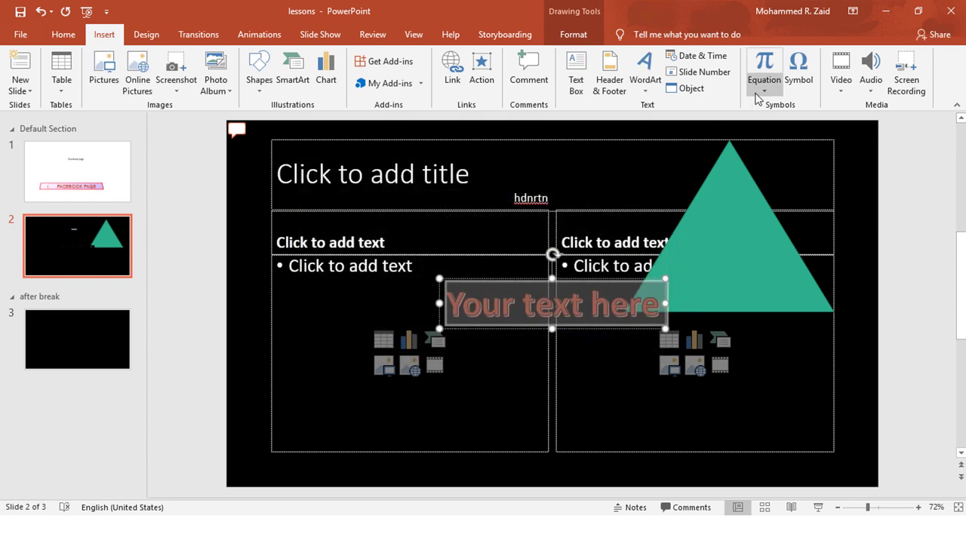
Step: Browse the ready-made equations gallery, then insert a new blank equation in the WordArt box
{"action": "left_click", "coordinate": [763, 93]}
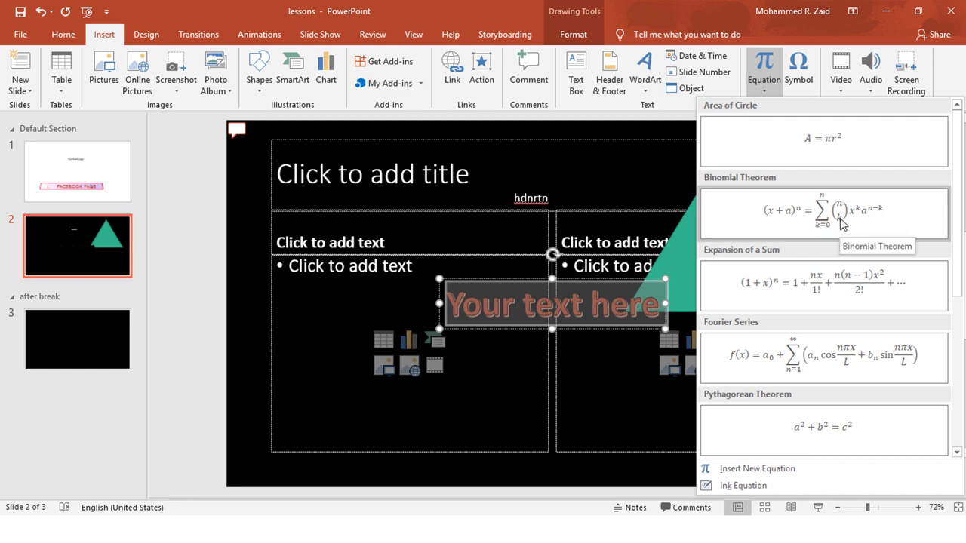
{"action": "scroll", "coordinate": [815, 260], "scroll_direction": "down", "scroll_amount": 4}
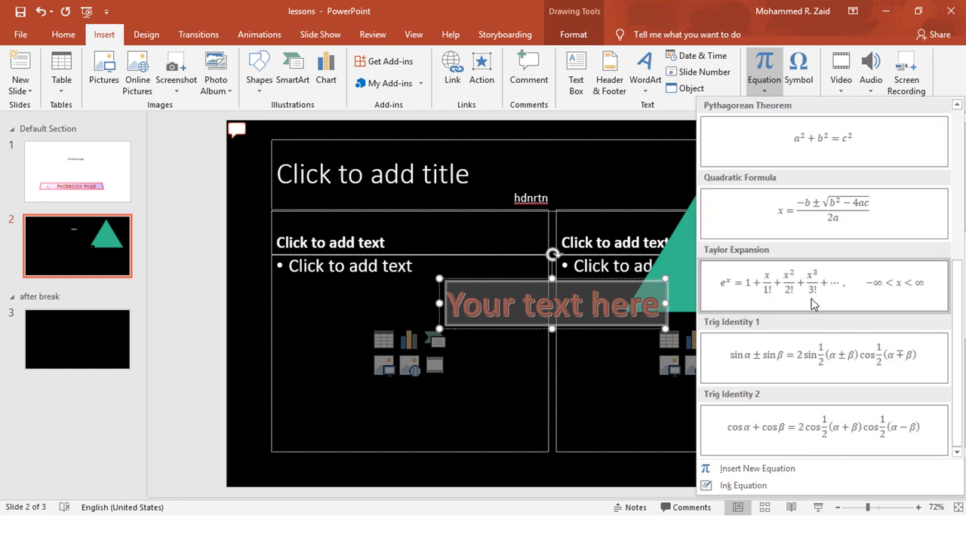
{"action": "scroll", "coordinate": [789, 435], "scroll_direction": "up", "scroll_amount": 4}
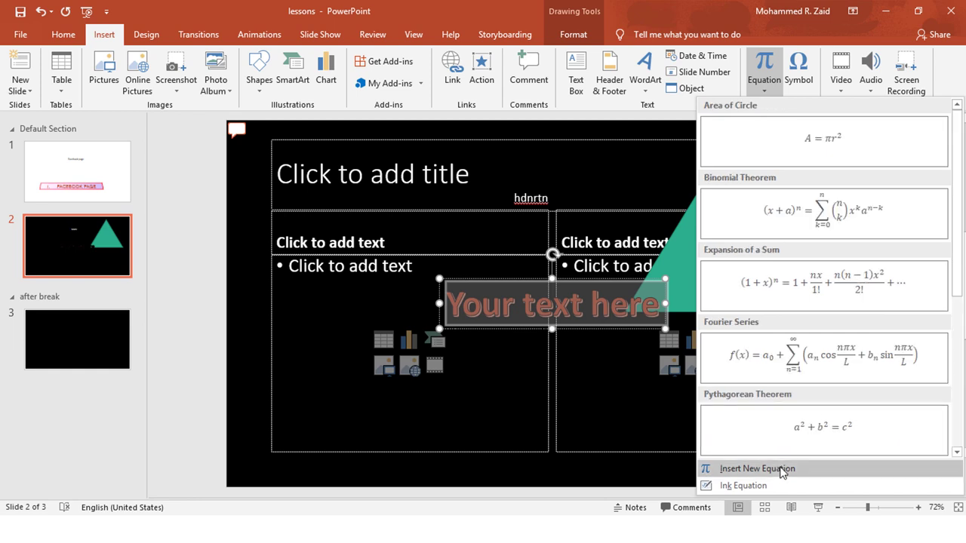
{"action": "left_click", "coordinate": [782, 469]}
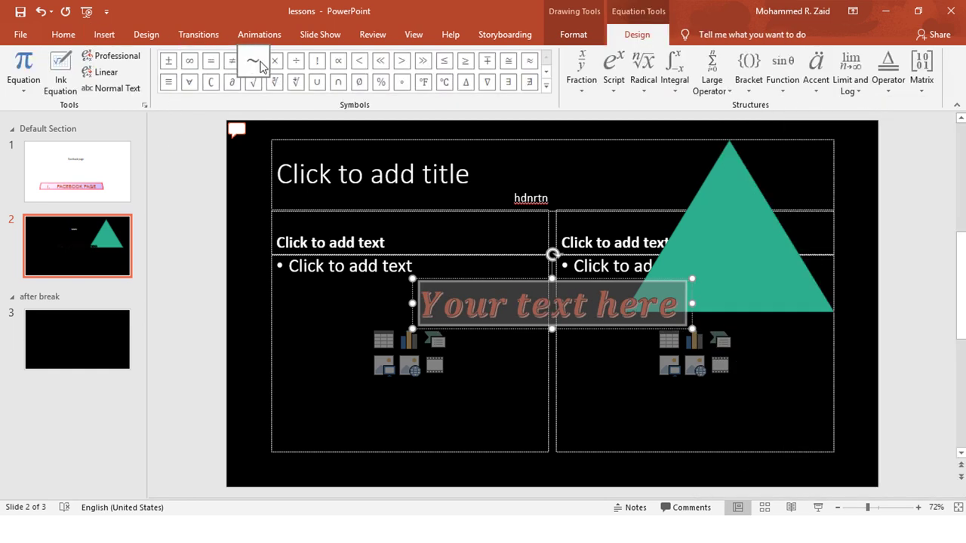
Step: Browse basic math symbols plus Fraction, Radical and Integral structures, adding none, and return to Insert
{"action": "left_click", "coordinate": [545, 84]}
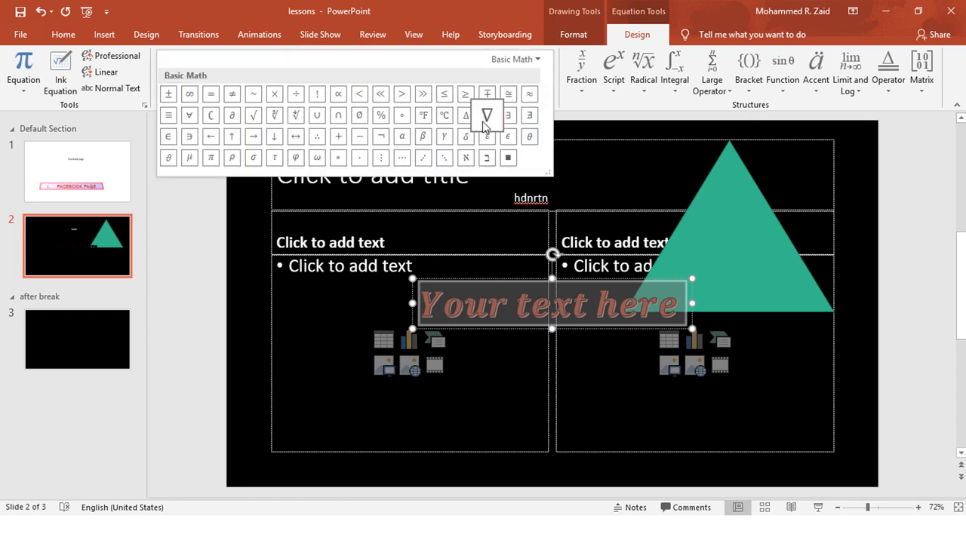
{"action": "left_click", "coordinate": [582, 87]}
{"action": "left_click", "coordinate": [643, 89]}
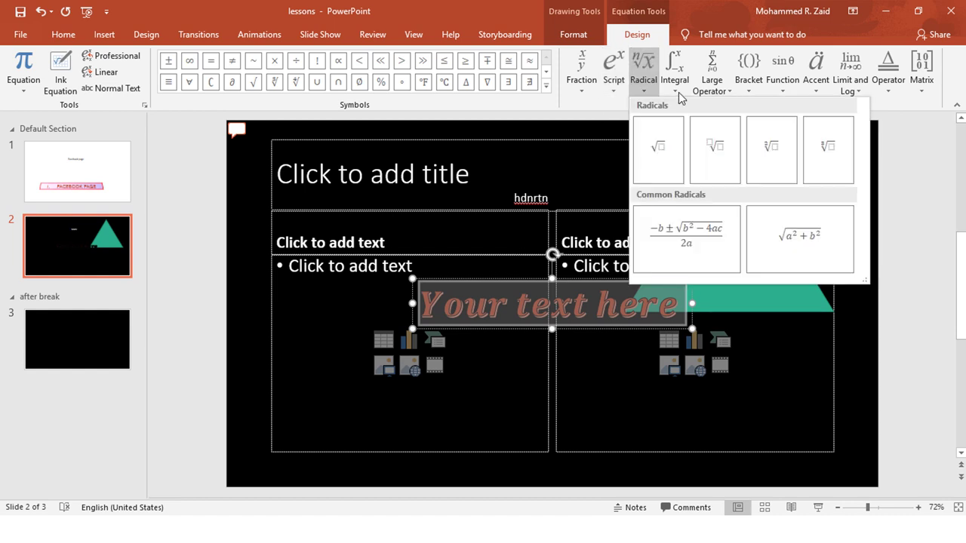
{"action": "left_click", "coordinate": [679, 92]}
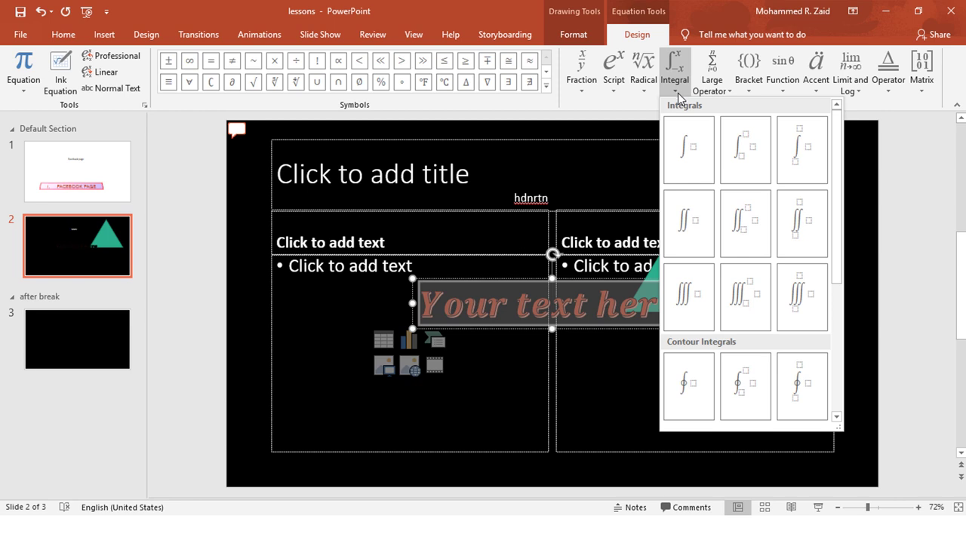
{"action": "left_click", "coordinate": [430, 185]}
{"action": "left_click", "coordinate": [106, 35]}
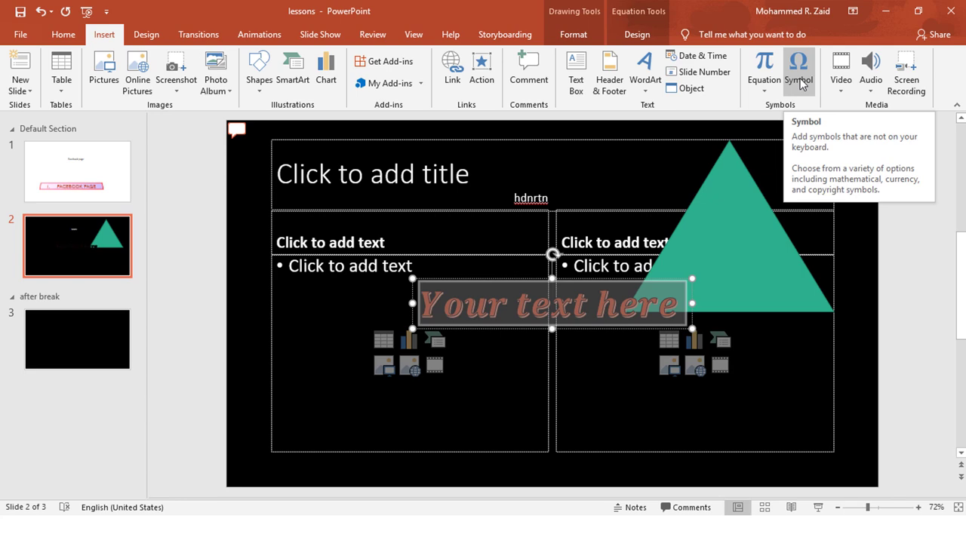
{"action": "left_click", "coordinate": [800, 82]}
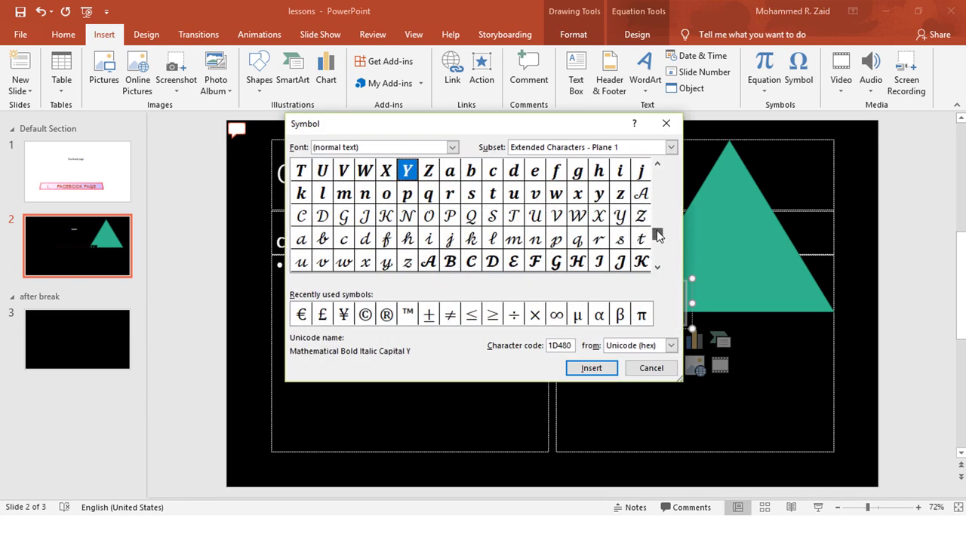
{"action": "left_click_drag", "start_coordinate": [657, 237], "coordinate": [657, 257]}
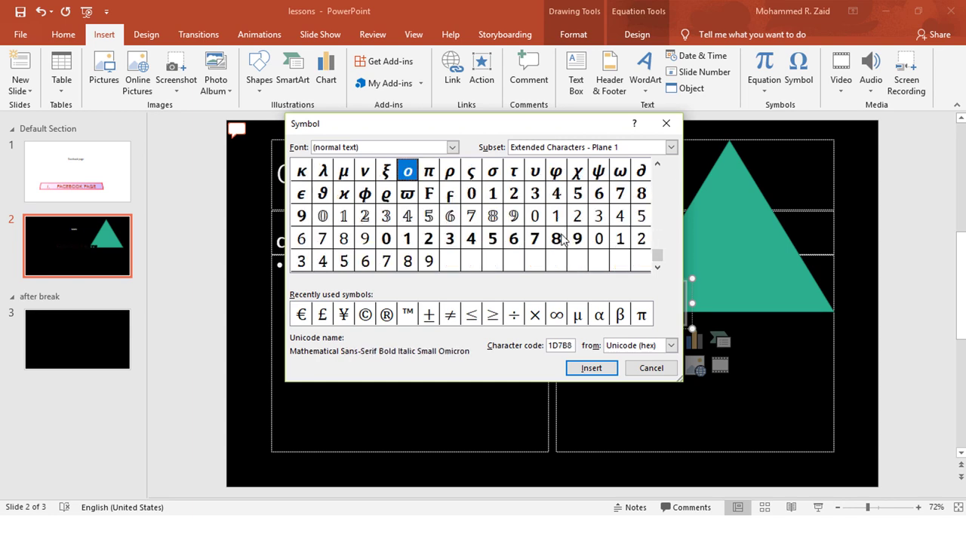
{"action": "left_click", "coordinate": [667, 123]}
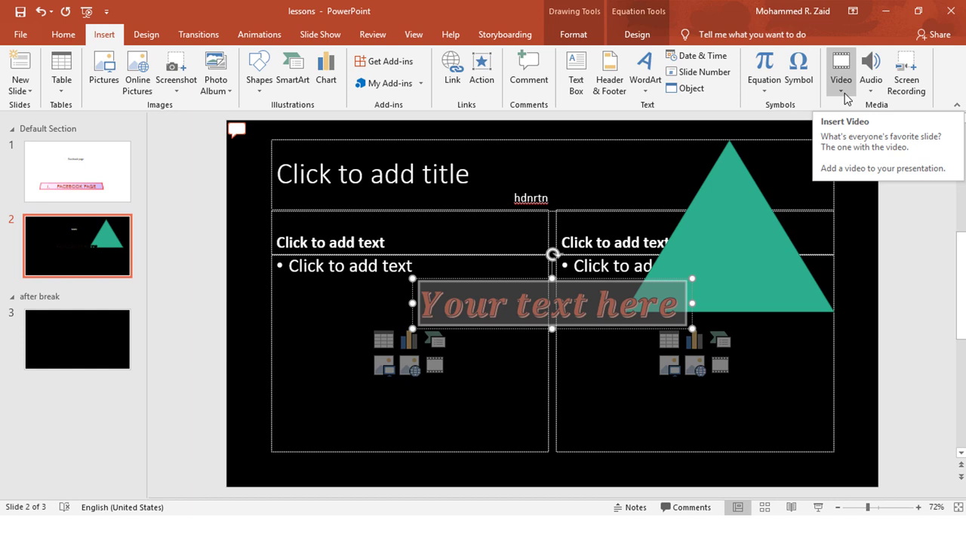
{"action": "left_click", "coordinate": [847, 99]}
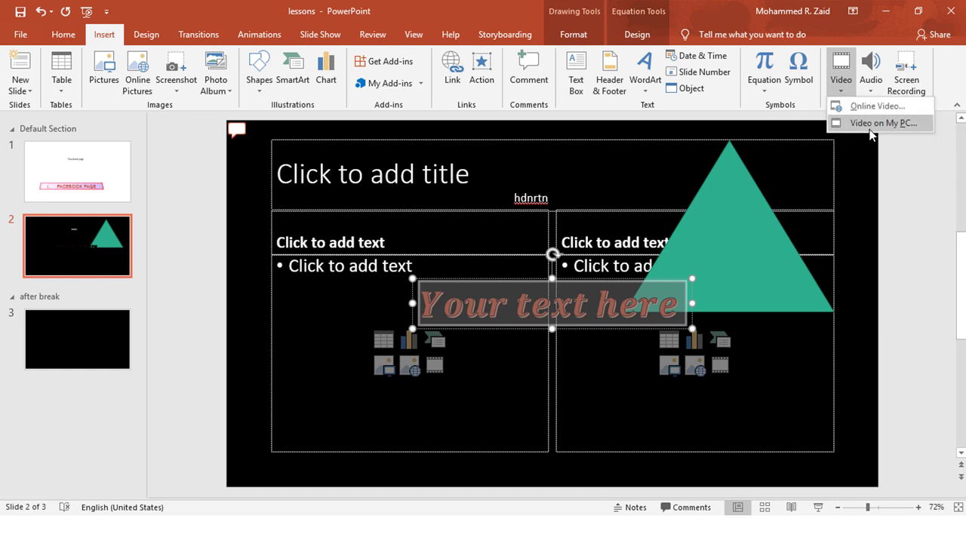
{"action": "left_click", "coordinate": [909, 125]}
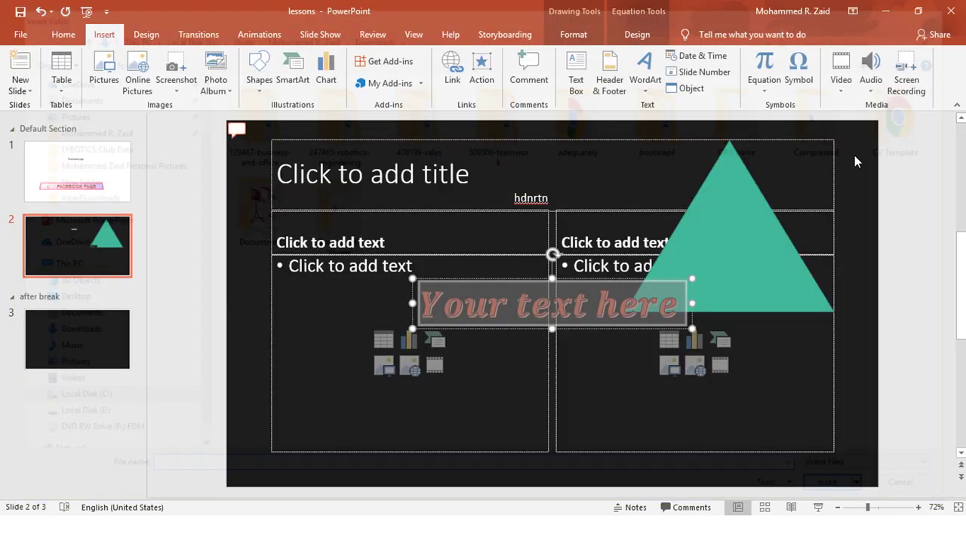
{"action": "left_click", "coordinate": [871, 92]}
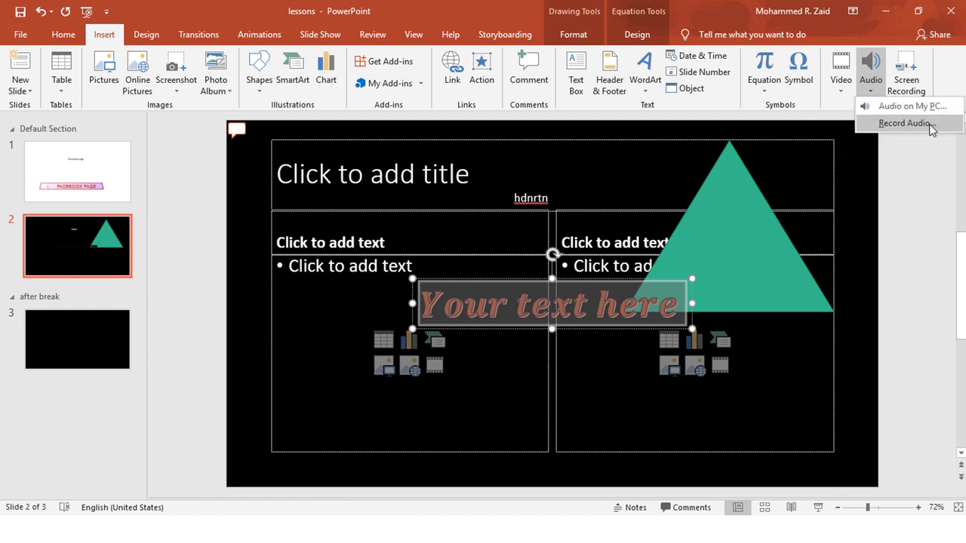
{"action": "key", "text": "Escape"}
{"action": "key", "text": "shift+F5"}
{"action": "key", "text": "Escape"}
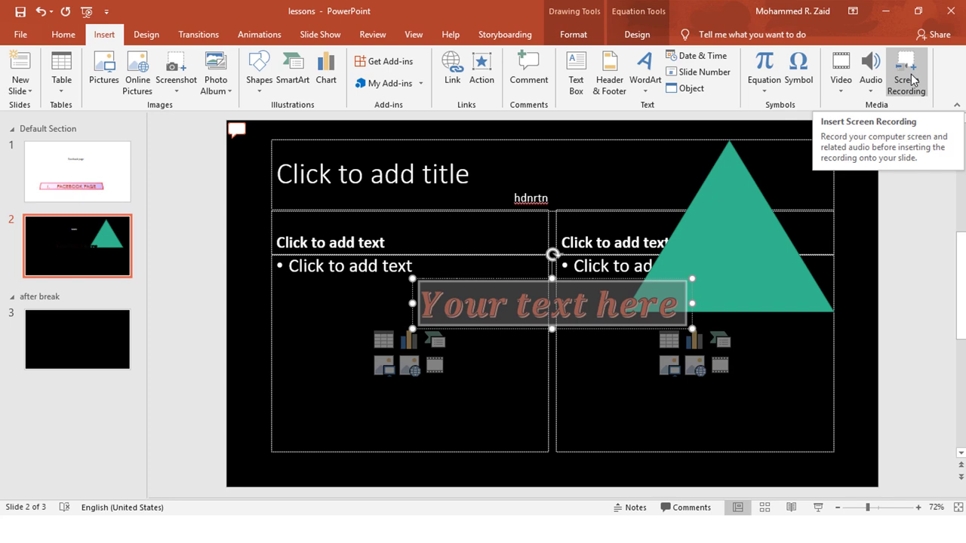
{"action": "left_click", "coordinate": [914, 80]}
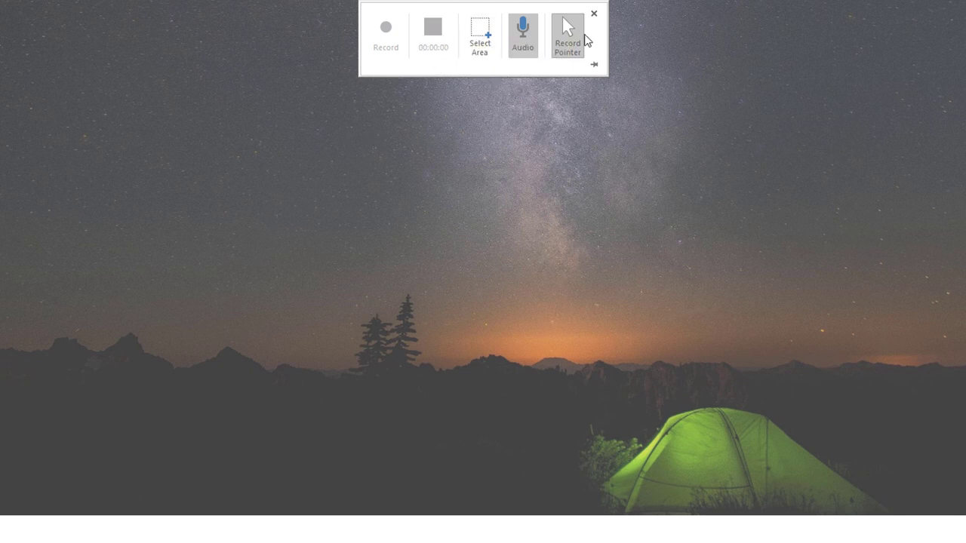
{"action": "left_click", "coordinate": [594, 13]}
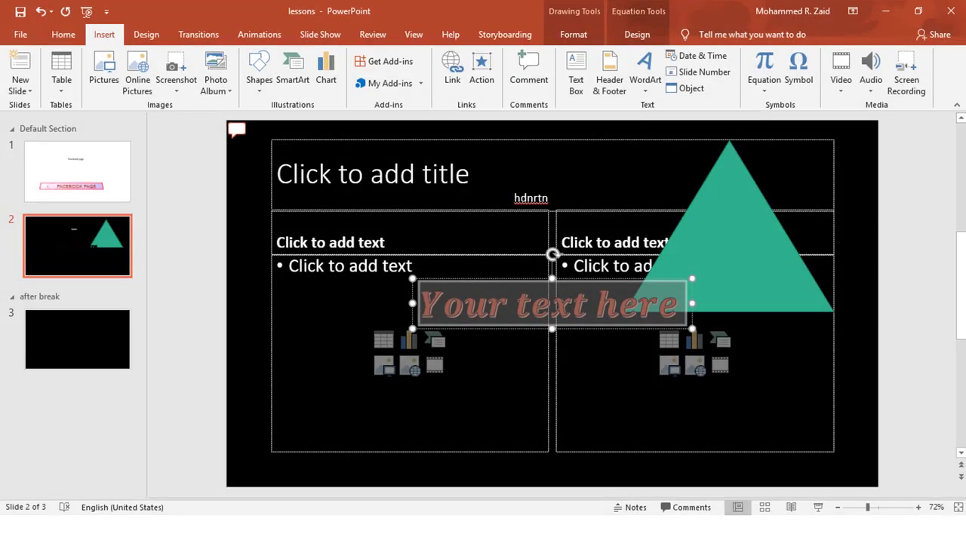